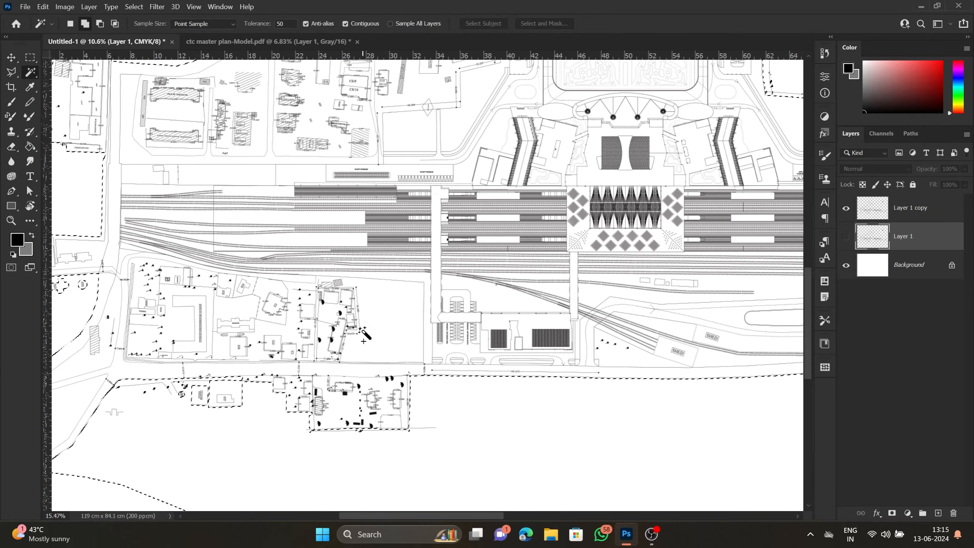
# Add a pattern fill layer over the selected open land around the station using the green grass pattern.
pyautogui.scroll(-3, 188, 427)
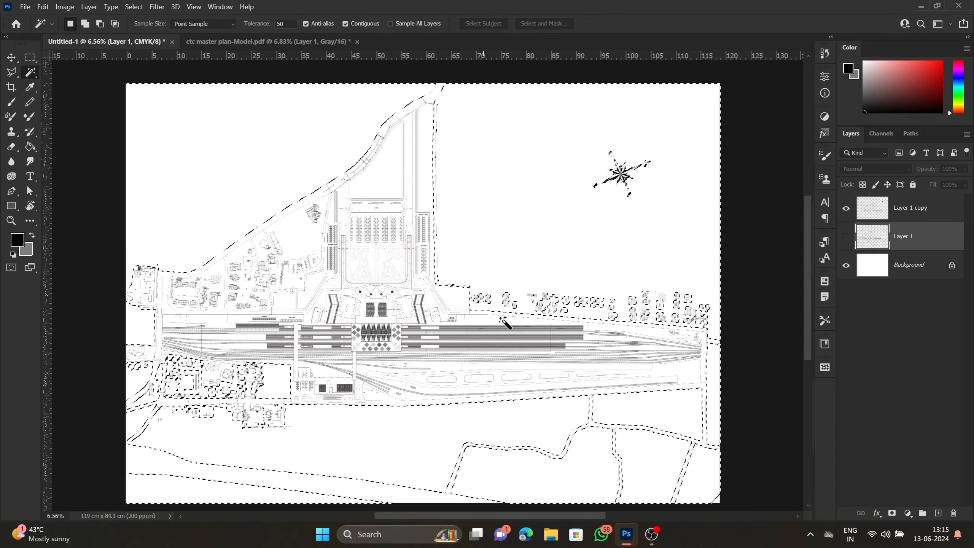
pyautogui.click(908, 514)
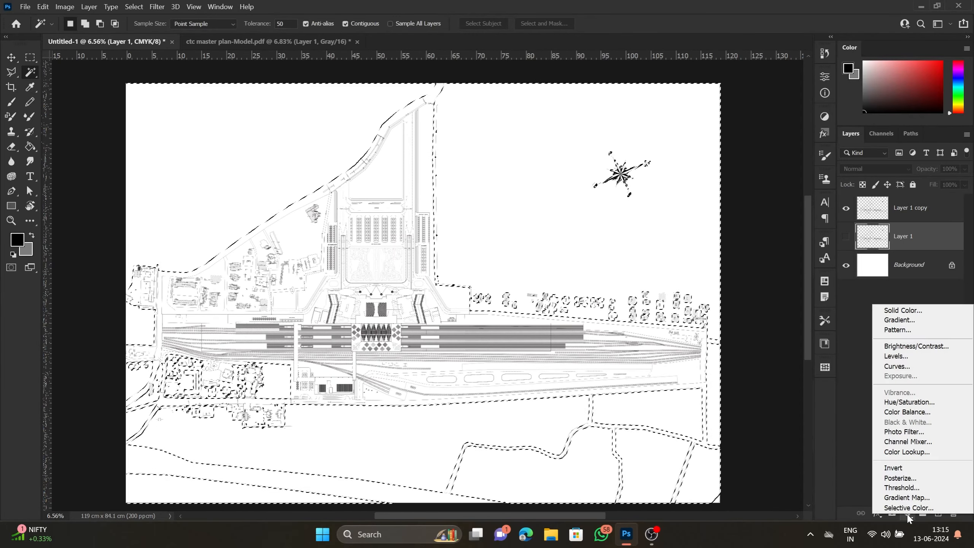
pyautogui.click(938, 339)
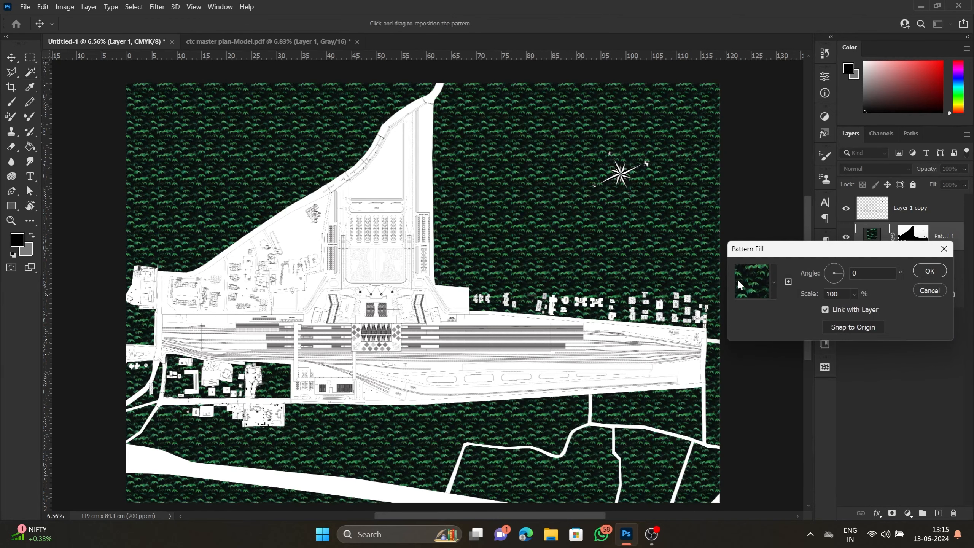
pyautogui.click(774, 283)
pyautogui.scroll(-4, 741, 347)
pyautogui.click(751, 365)
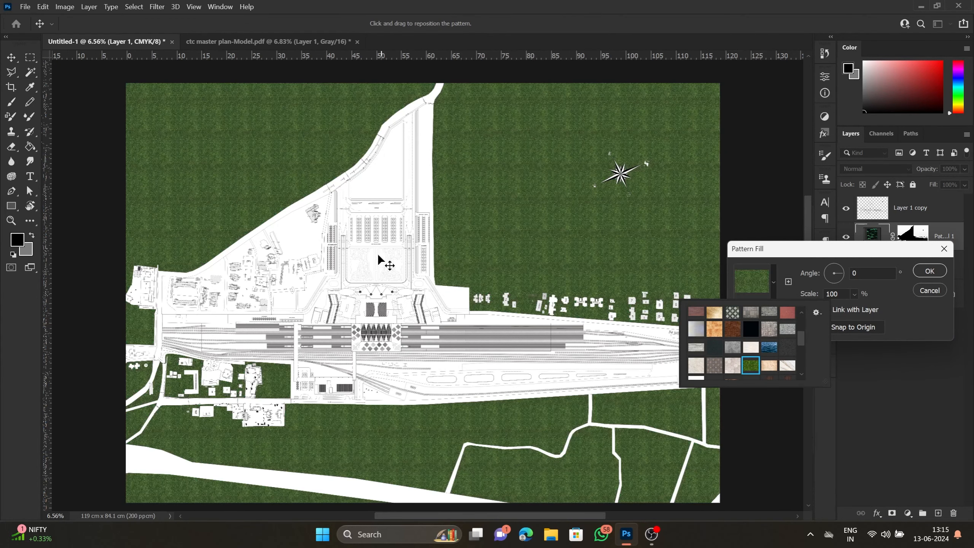
# Set the grass pattern's scale to 319% and apply the fill.
pyautogui.click(855, 294)
pyautogui.moveTo(861, 312)
pyautogui.mouseDown()
pyautogui.moveTo(873, 310)
pyautogui.moveTo(855, 306)
pyautogui.moveTo(869, 309)
pyautogui.mouseUp()
pyautogui.scroll(5, 561, 250)
pyautogui.scroll(-5, 667, 376)
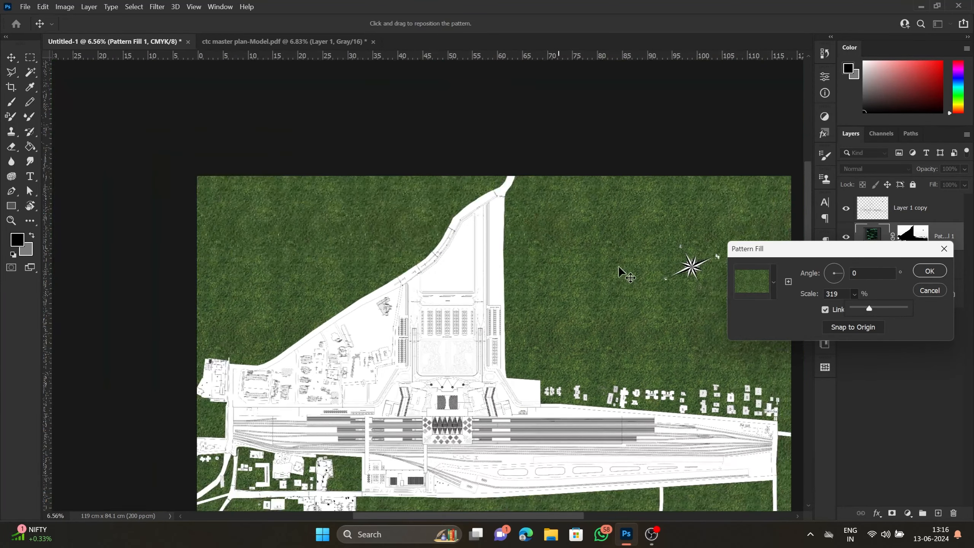
pyautogui.click(942, 268)
# Add a blank layer above the grass pattern fill, then load the fill's mask as a selection and deselect it.
pyautogui.moveTo(340, 169); pyautogui.dragTo(261, 109)
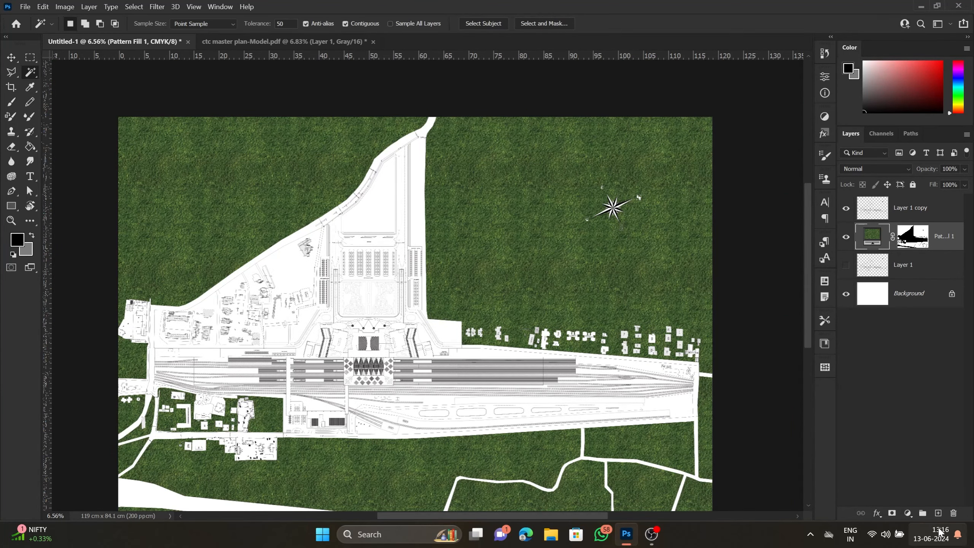
pyautogui.click(938, 513)
pyautogui.keyDown('ctrl'); pyautogui.click(917, 270); pyautogui.keyUp('ctrl')
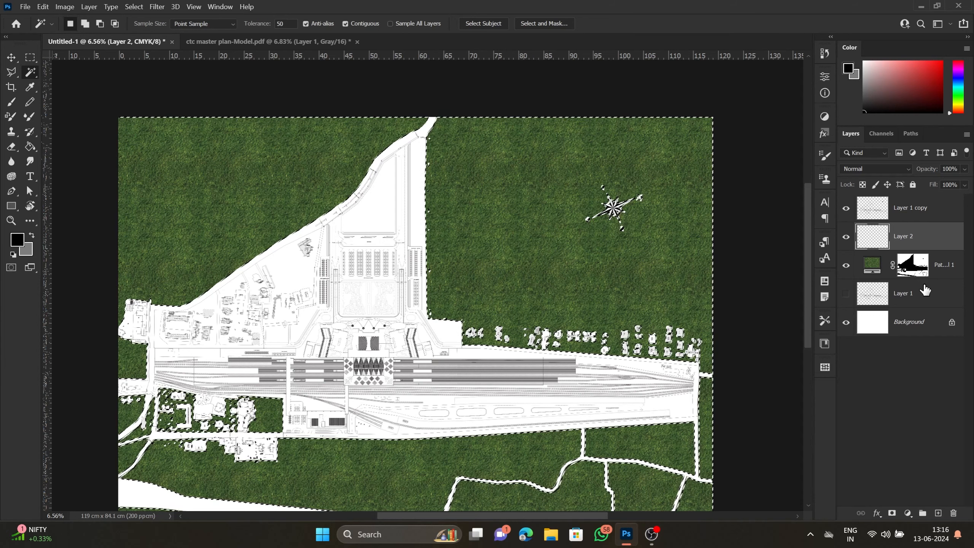
pyautogui.click(913, 393)
pyautogui.hotkey('ctrl', 'd')
pyautogui.click(917, 248)
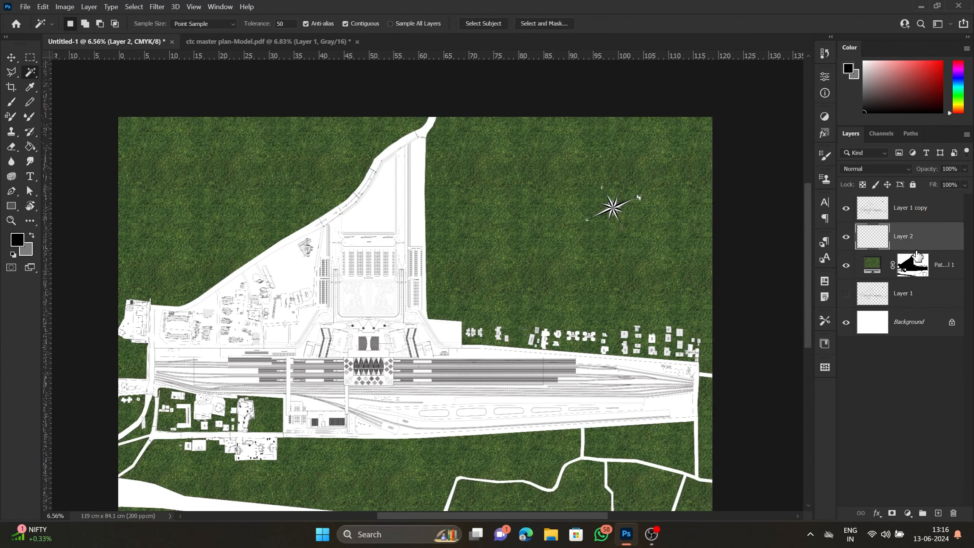
# Merge the blank Layer 2 with the grass pattern fill layer.
pyautogui.keyDown('ctrl'); pyautogui.click(874, 269); pyautogui.keyUp('ctrl')
pyautogui.click(891, 277)
pyautogui.keyDown('shift'); pyautogui.click(894, 239); pyautogui.keyUp('shift')
pyautogui.rightClick(893, 239)
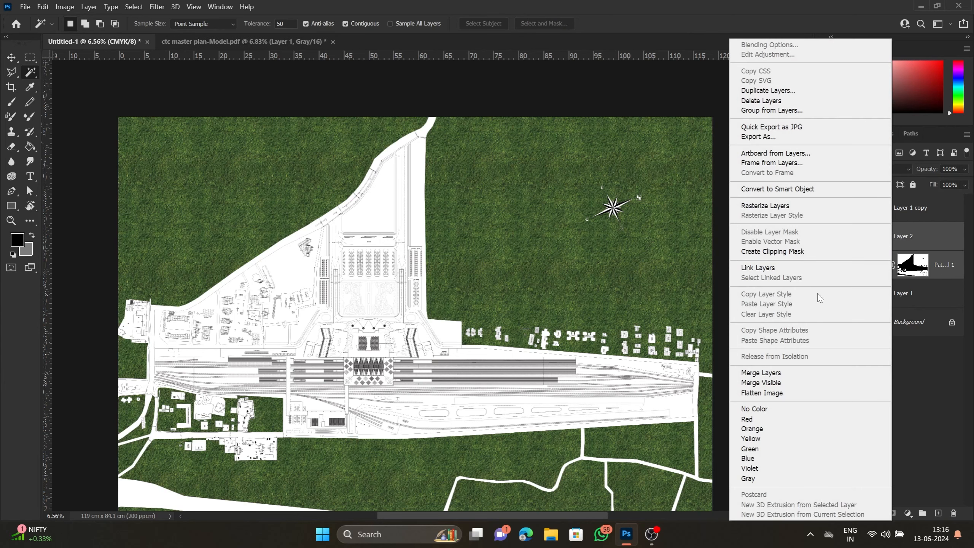
pyautogui.click(763, 372)
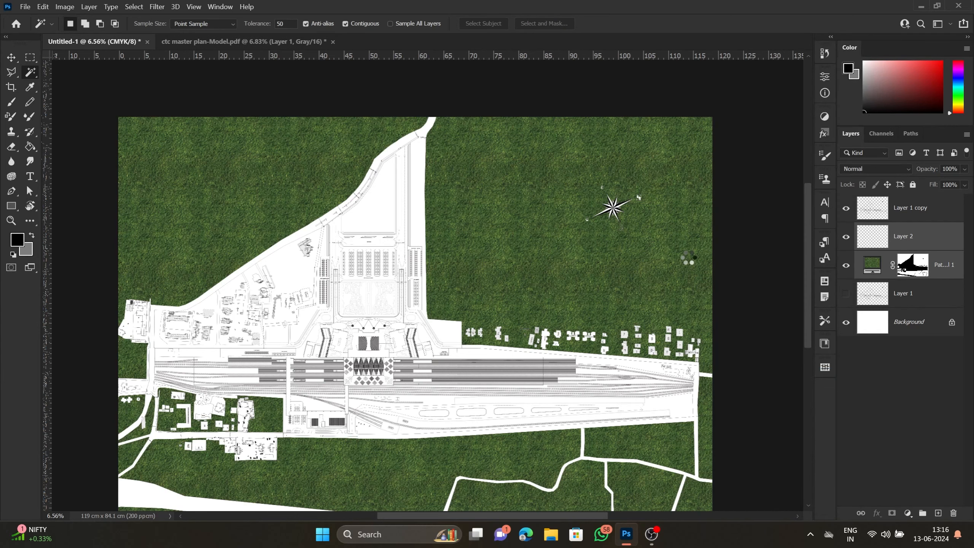
# Lower the opacity of the merged grass layer so the lawn looks paler.
pyautogui.scroll(-4, 689, 261)
pyautogui.scroll(4, 462, 359)
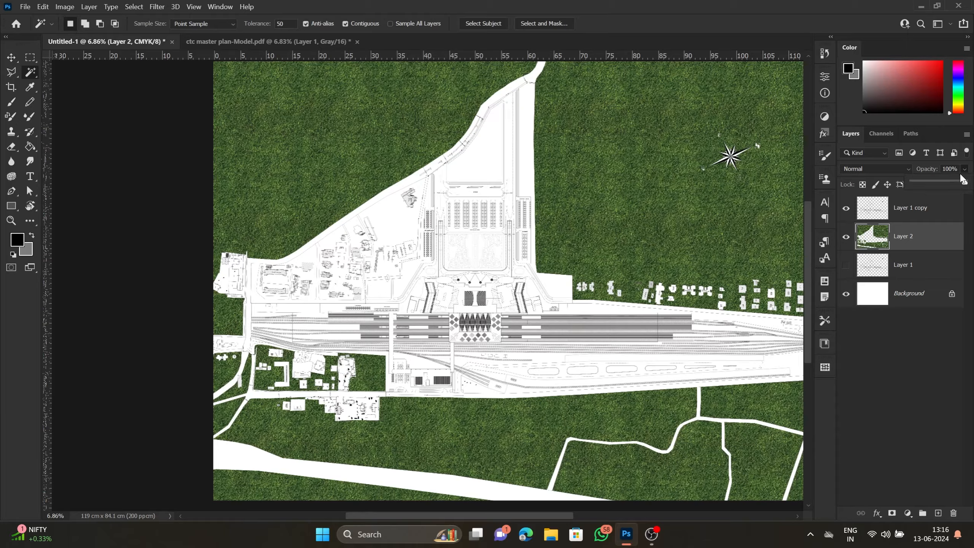
pyautogui.moveTo(963, 179); pyautogui.dragTo(928, 196)
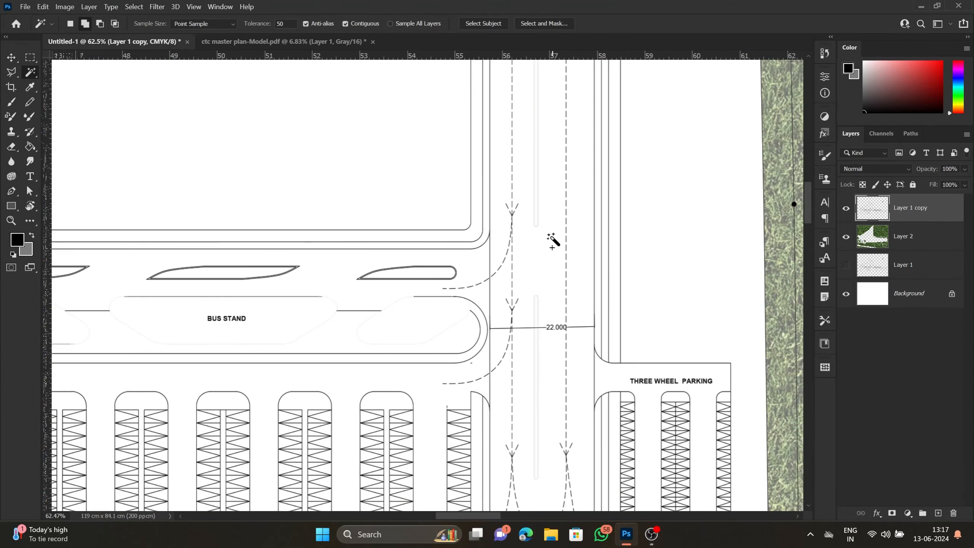
# Select the main approach road beside the bus stand on Layer 1 copy with the Magic Wand, adding the road by the western buildings.
pyautogui.click(548, 234)
pyautogui.scroll(-10, 547, 219)
pyautogui.scroll(5, 666, 358)
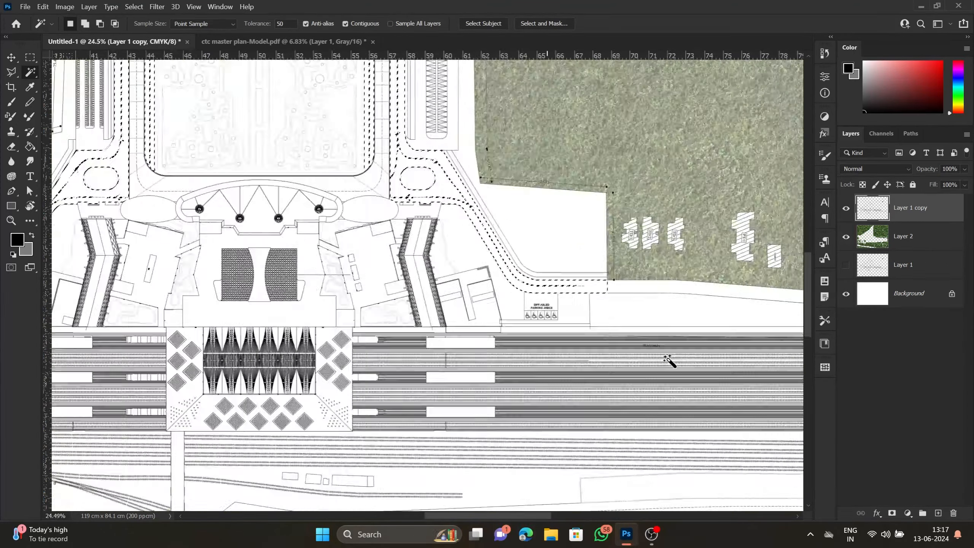
pyautogui.scroll(-6, 668, 358)
pyautogui.scroll(9, 298, 314)
pyautogui.scroll(-7, 490, 374)
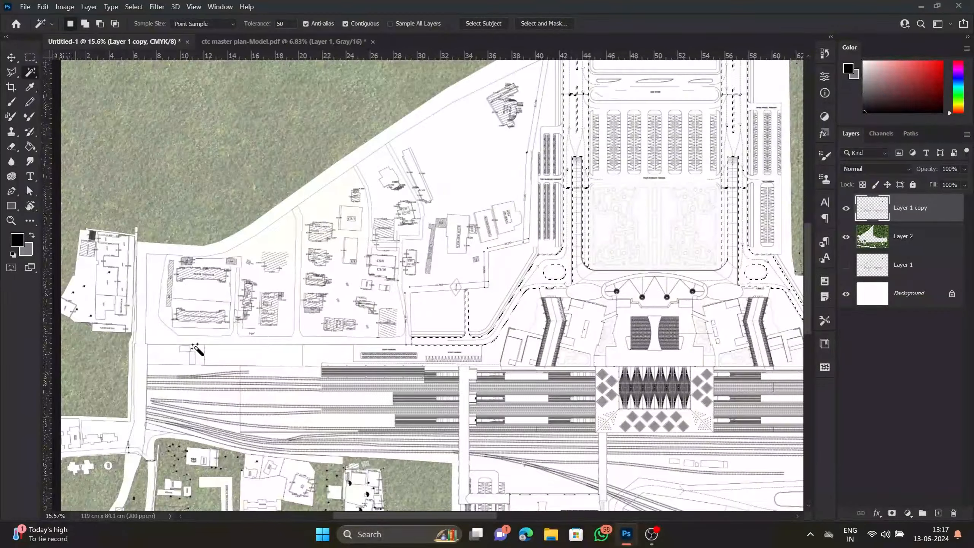
pyautogui.scroll(5, 191, 345)
pyautogui.keyDown('shift'); pyautogui.click(197, 337); pyautogui.keyUp('shift')
# Add the road strip between the eastern lawn and the platforms to the Magic Wand selection.
pyautogui.scroll(-9, 215, 337)
pyautogui.scroll(4, 666, 326)
pyautogui.scroll(10, 706, 321)
pyautogui.scroll(-8, 705, 281)
pyautogui.scroll(8, 163, 266)
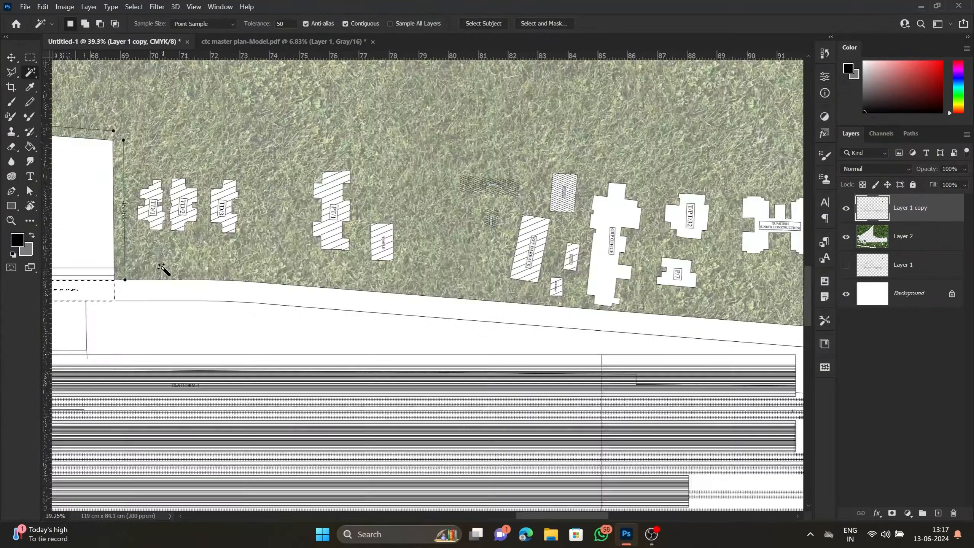
pyautogui.scroll(3, 163, 269)
pyautogui.keyDown('shift'); pyautogui.click(165, 291); pyautogui.keyUp('shift')
# Add the road along the southern edge of the station site to the Magic Wand selection.
pyautogui.scroll(-10, 469, 179)
pyautogui.scroll(15, 214, 312)
pyautogui.keyDown('shift'); pyautogui.click(424, 423); pyautogui.keyUp('shift')
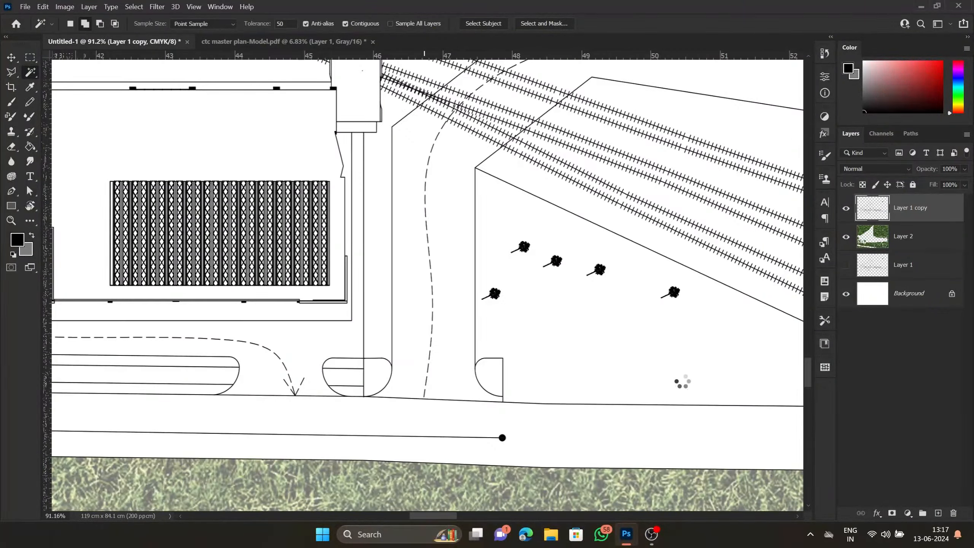
pyautogui.scroll(-12, 683, 382)
pyautogui.scroll(3, 539, 428)
pyautogui.scroll(2, 589, 261)
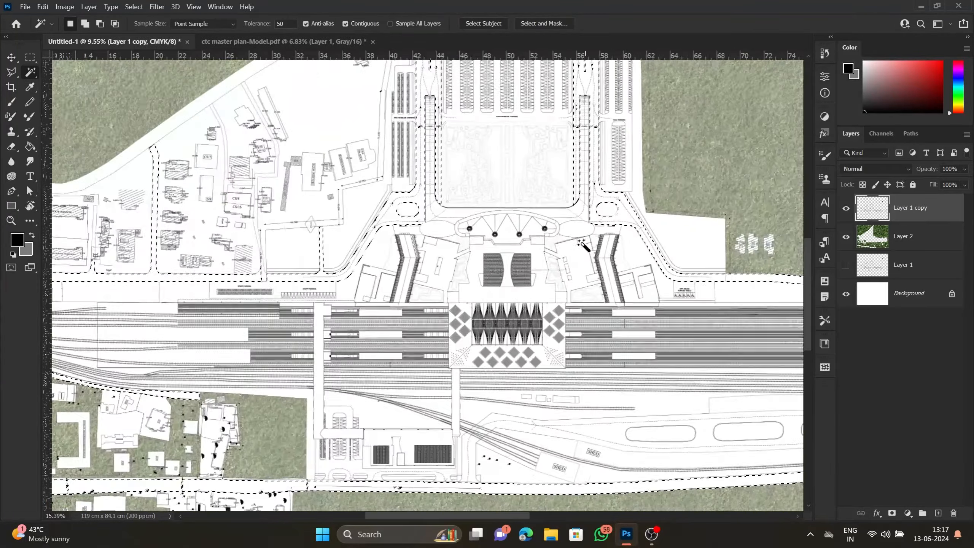
pyautogui.scroll(6, 588, 261)
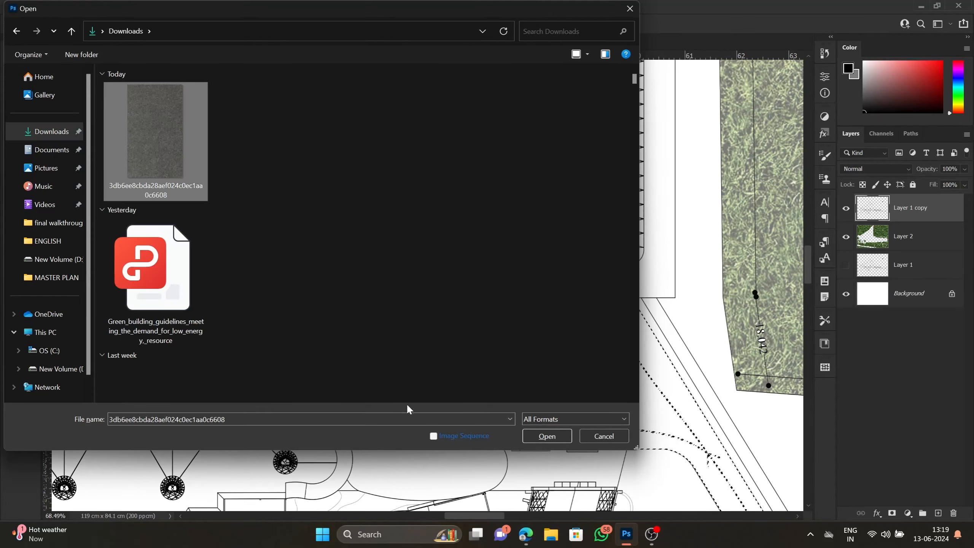
# Open the asphalt texture image 3db6ee8cbda28aef024c0ec1aa0c6608 from Downloads and unlock its background layer.
pyautogui.click(558, 438)
pyautogui.scroll(4, 448, 300)
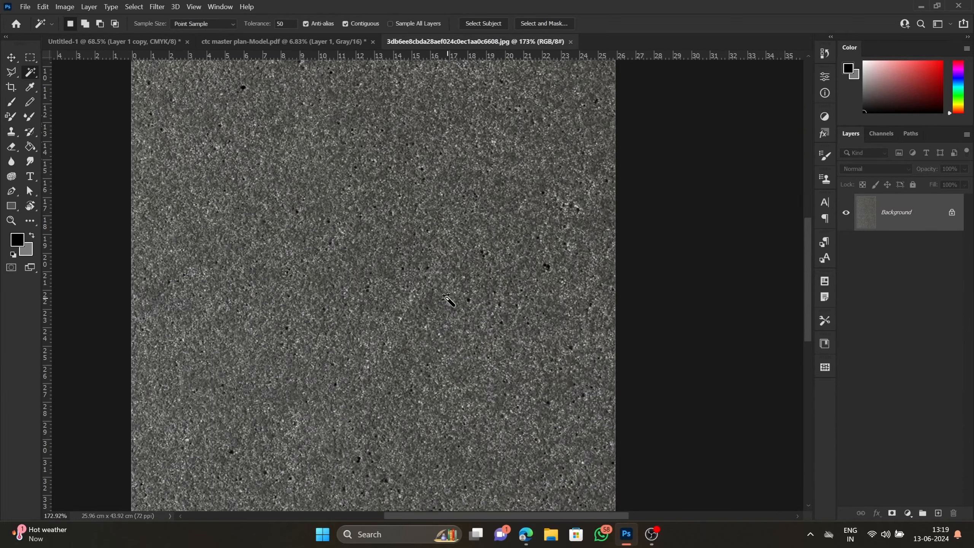
pyautogui.scroll(-4, 448, 299)
pyautogui.click(952, 213)
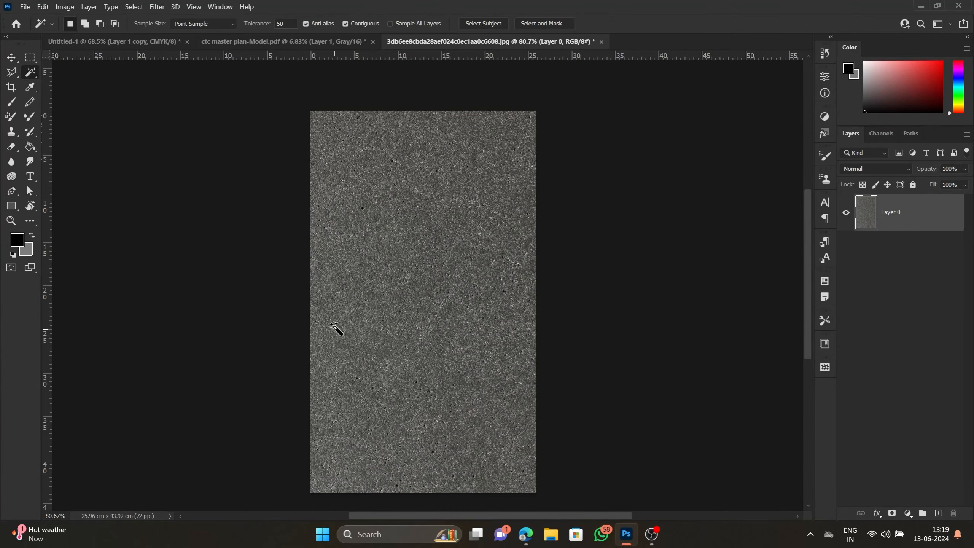
# Select the whole asphalt image with the Rectangular Marquee and save it as a new road pattern.
pyautogui.scroll(-1, 334, 326)
pyautogui.press('m')
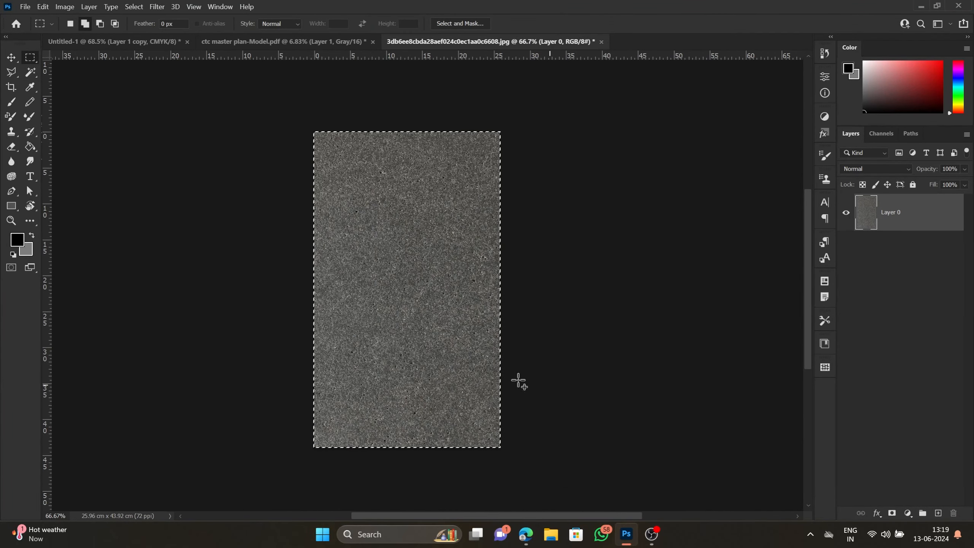
pyautogui.click(826, 369)
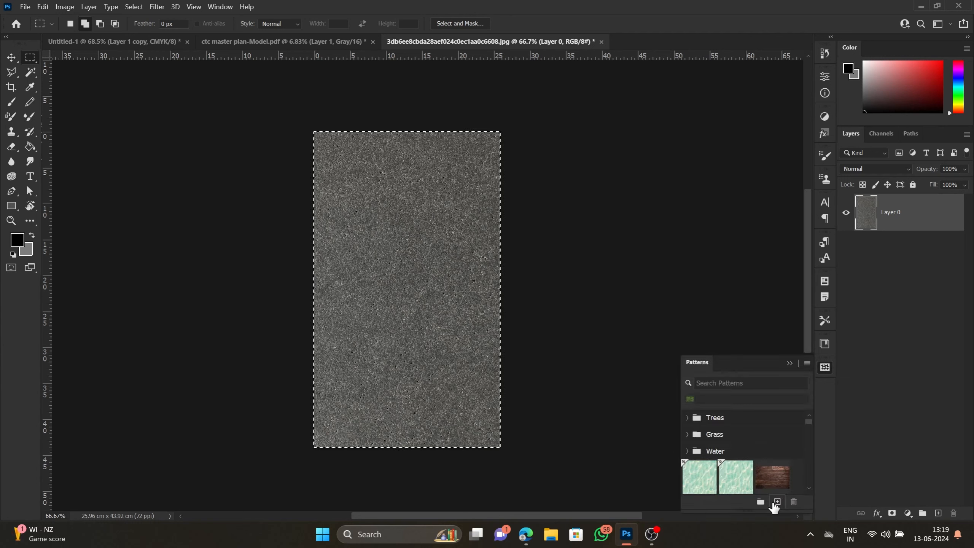
pyautogui.click(776, 502)
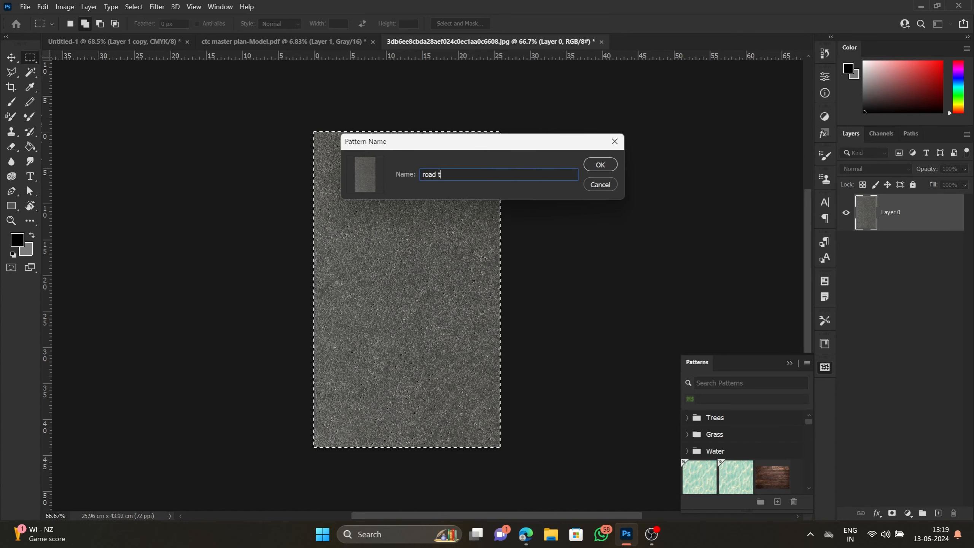
pyautogui.click(598, 165)
# Close the pattern library and return to the Untitled-1 master plan with the roads selected.
pyautogui.click(326, 45)
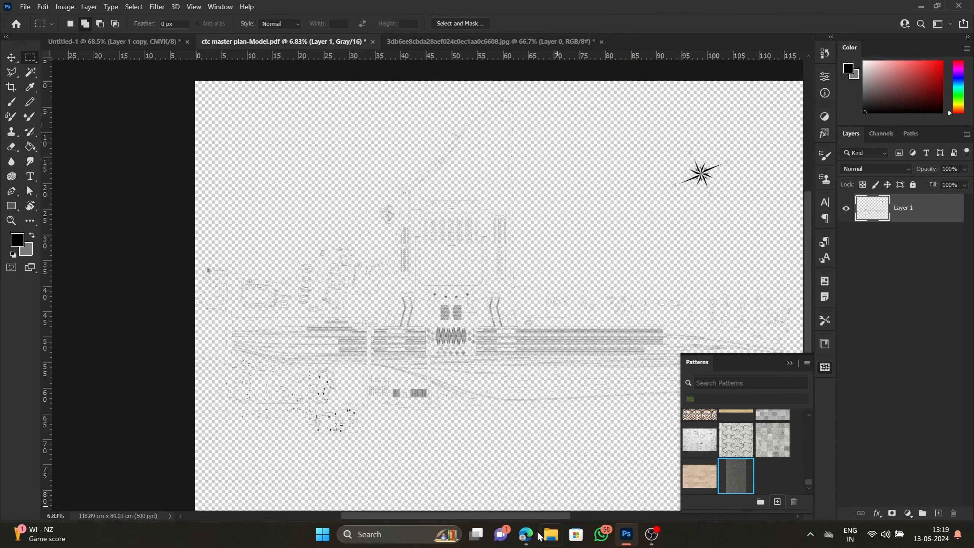
pyautogui.click(788, 364)
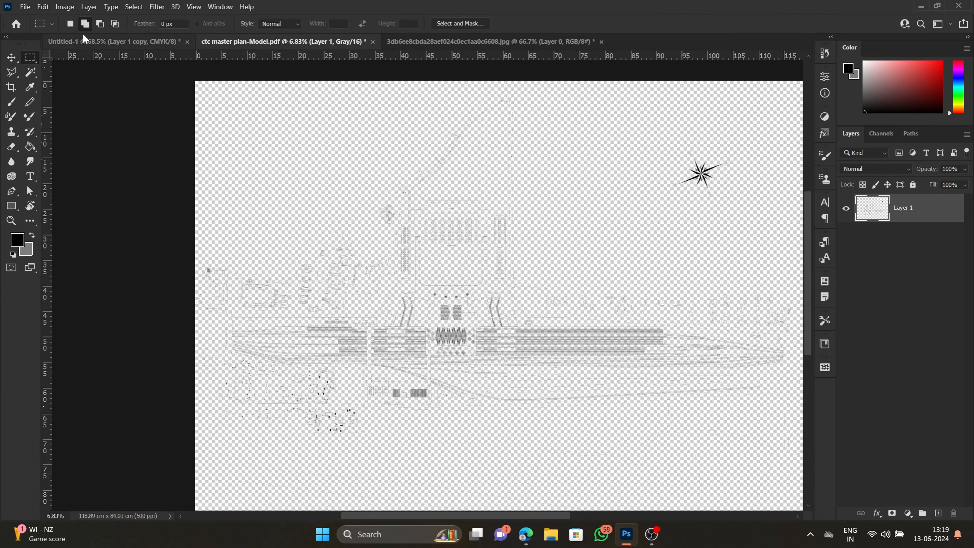
pyautogui.click(92, 42)
pyautogui.scroll(3, 564, 304)
pyautogui.scroll(2, 504, 321)
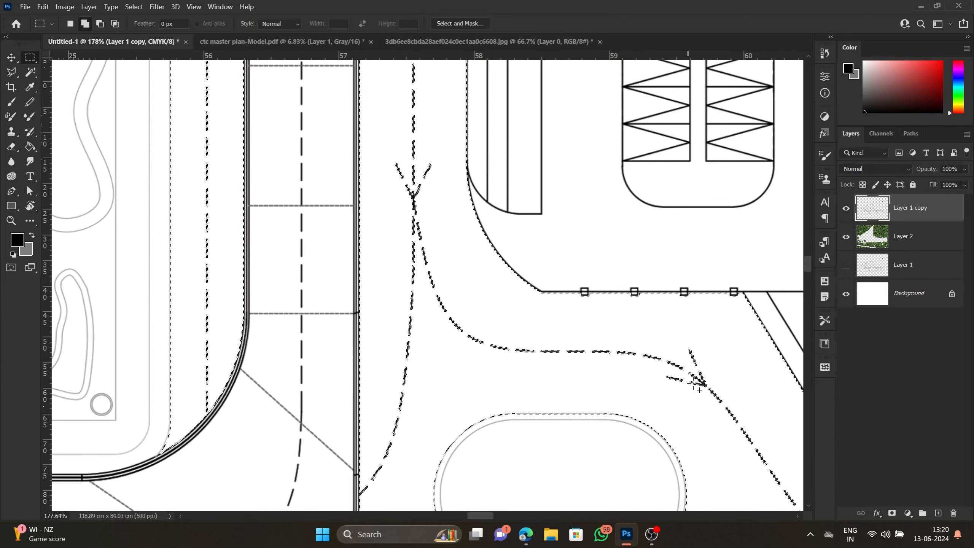
# Add a pattern fill layer over the selected roads using the new dark asphalt pattern.
pyautogui.click(908, 513)
pyautogui.click(951, 329)
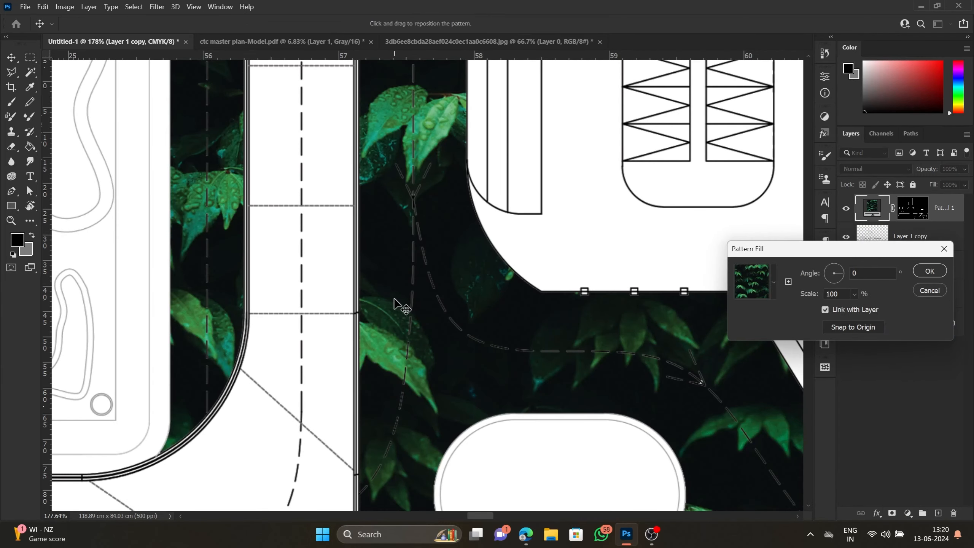
pyautogui.click(770, 281)
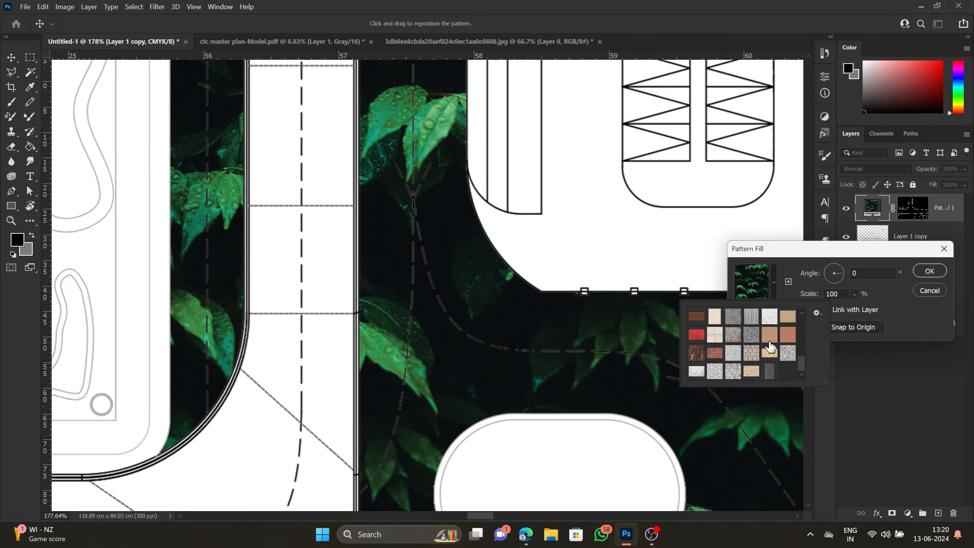
pyautogui.click(769, 371)
# Check the asphalt texture across the roads and apply the pattern fill at 100% scale.
pyautogui.scroll(-12, 583, 369)
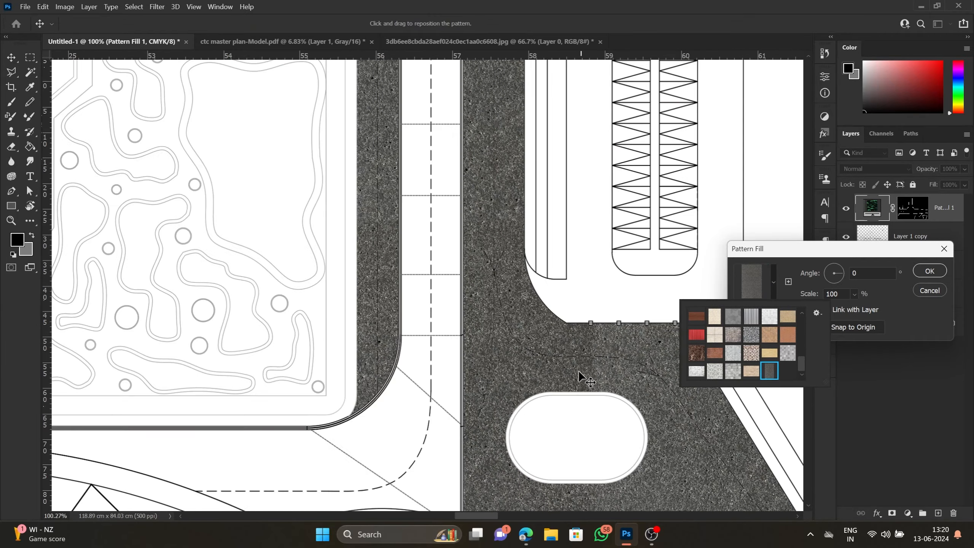
pyautogui.scroll(6, 352, 228)
pyautogui.scroll(3, 352, 229)
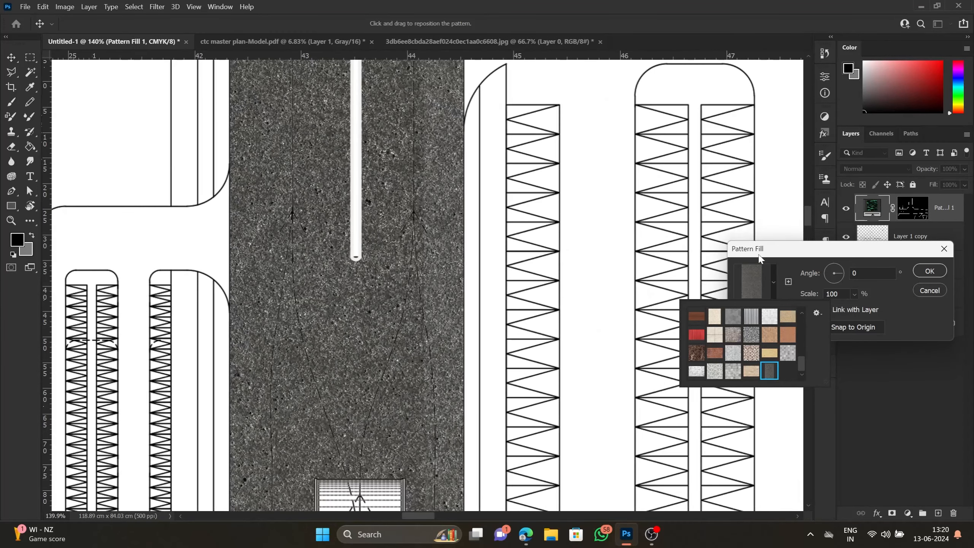
pyautogui.click(855, 294)
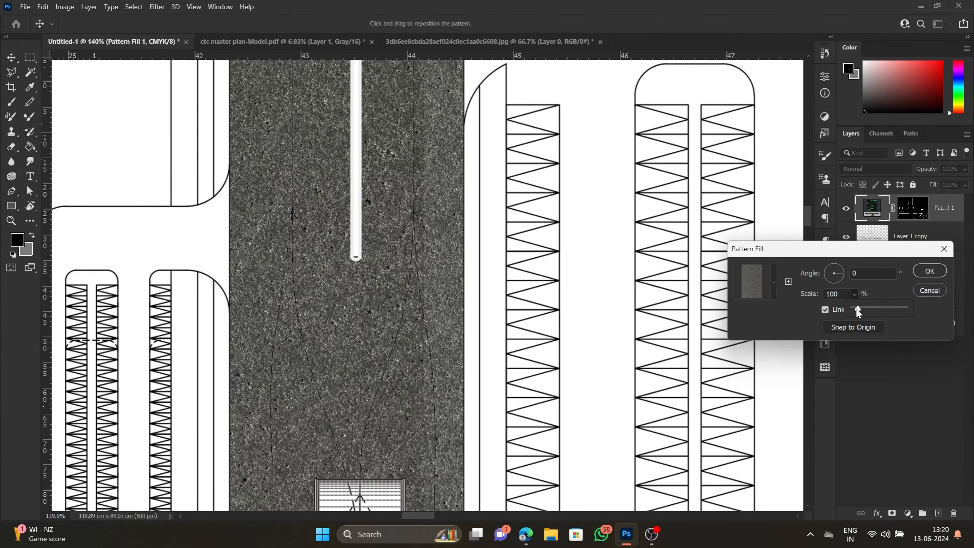
pyautogui.moveTo(856, 308); pyautogui.dragTo(858, 311)
pyautogui.scroll(-10, 312, 289)
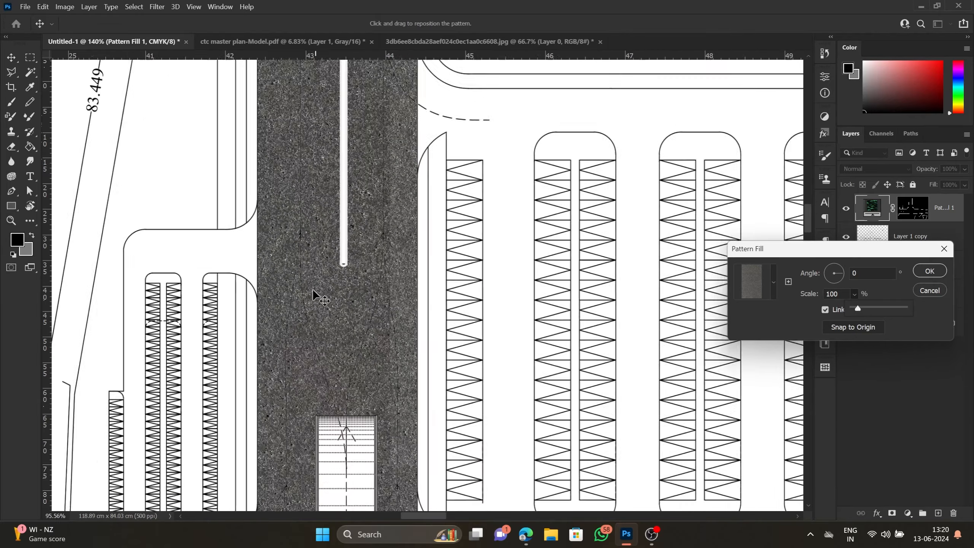
pyautogui.scroll(10, 495, 250)
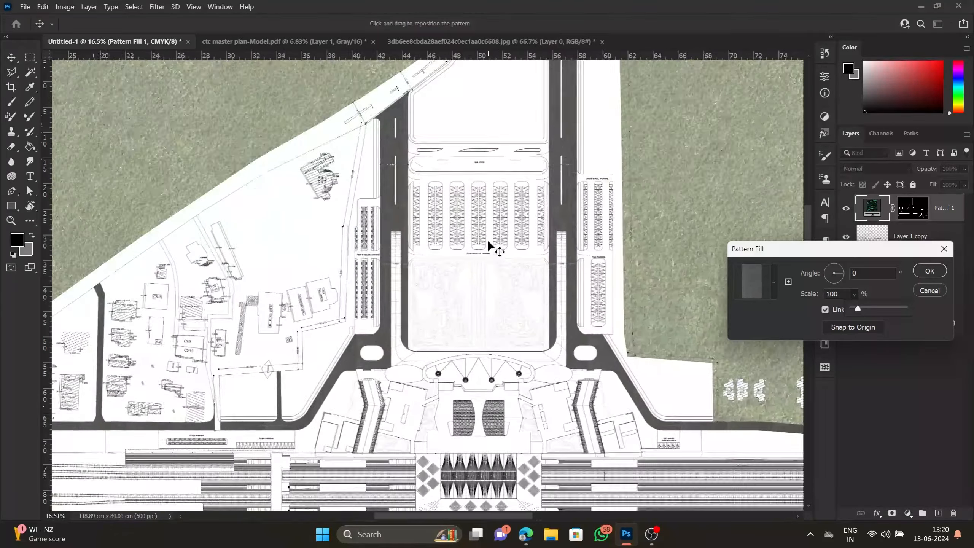
pyautogui.click(929, 271)
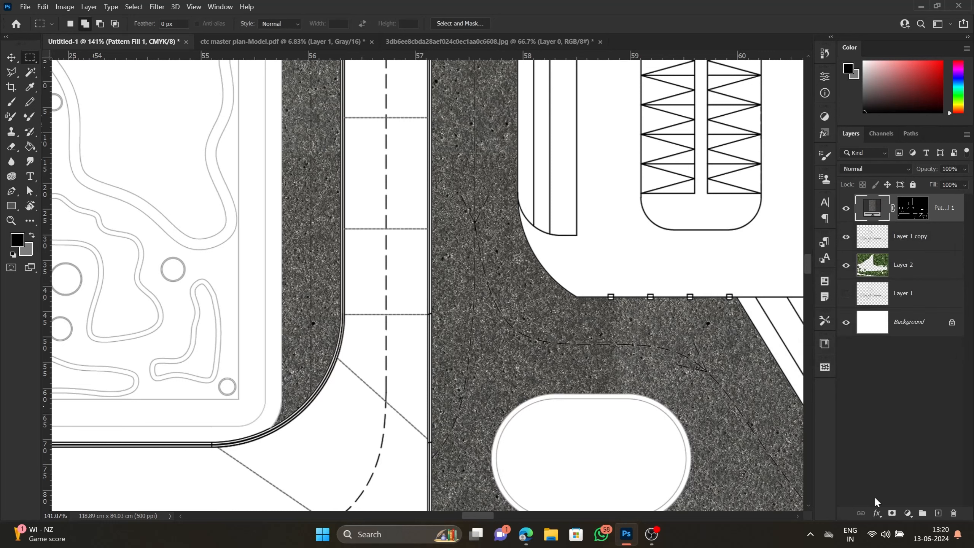
# Add an inner shadow to the road pattern fill with 34% opacity, 8 px distance, 20% choke and 8 px size.
pyautogui.click(878, 515)
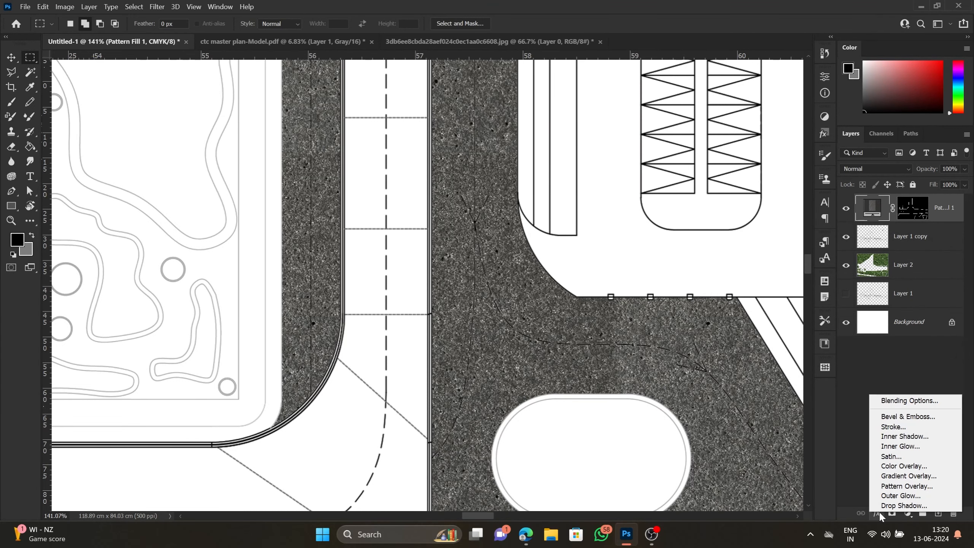
pyautogui.click(913, 438)
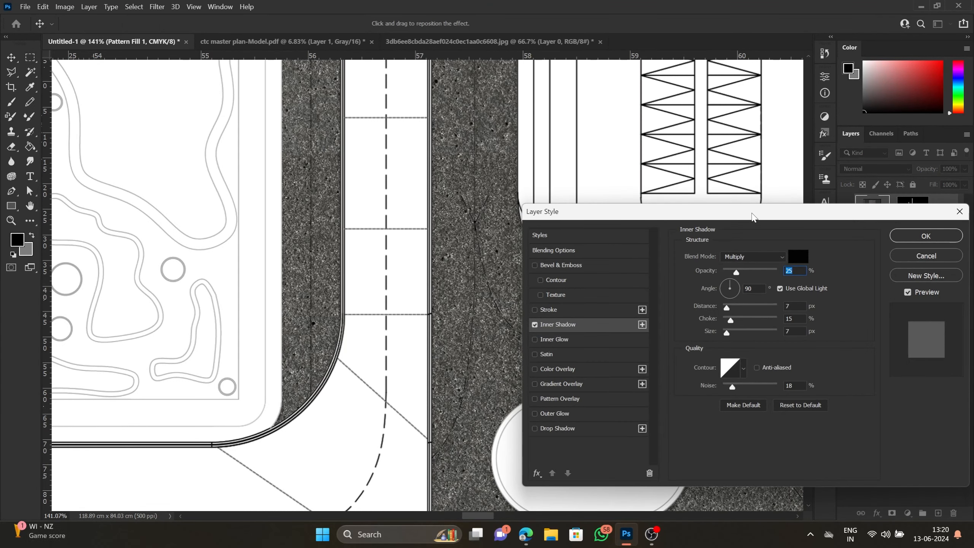
pyautogui.moveTo(752, 217); pyautogui.dragTo(817, 252)
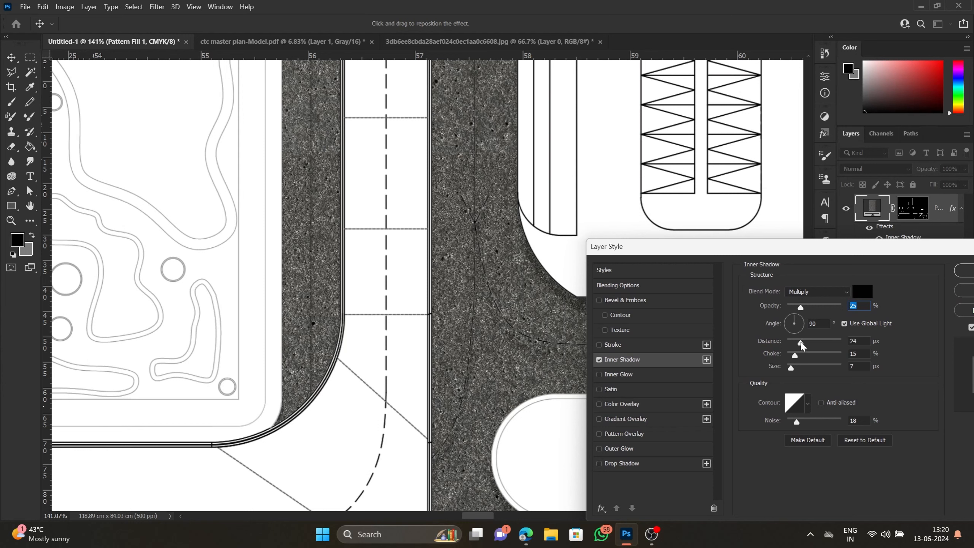
pyautogui.moveTo(801, 343); pyautogui.dragTo(794, 348)
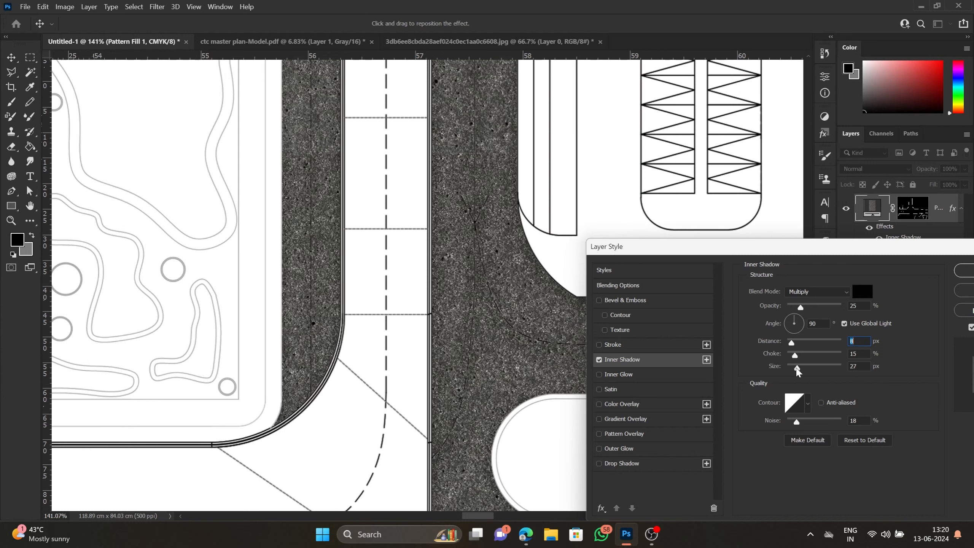
pyautogui.moveTo(792, 367); pyautogui.dragTo(791, 369)
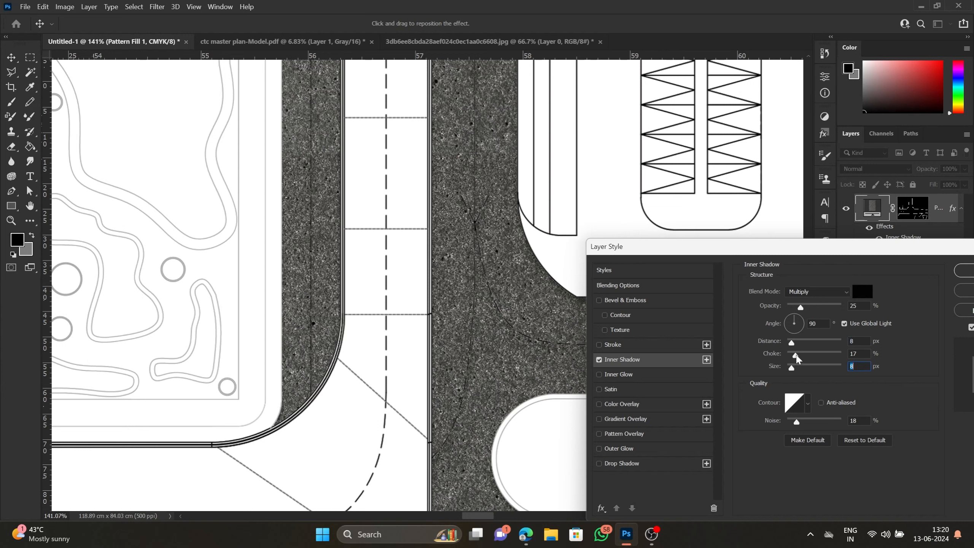
pyautogui.click(801, 352)
pyautogui.click(797, 355)
pyautogui.moveTo(802, 306)
pyautogui.mouseDown()
pyautogui.moveTo(833, 307)
pyautogui.moveTo(805, 319)
pyautogui.mouseUp()
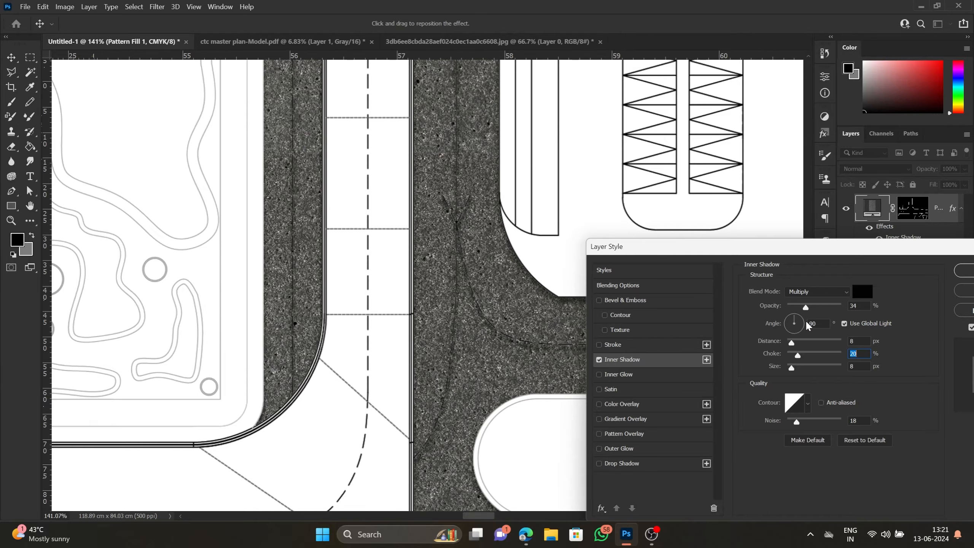
pyautogui.click(964, 270)
pyautogui.press('m')
# On Layer 1 copy, use the Magic Wand to select the narrow footpath strips around the central garden and beside the four wheeler parking.
pyautogui.scroll(-8, 659, 183)
pyautogui.scroll(8, 659, 183)
pyautogui.scroll(-10, 388, 161)
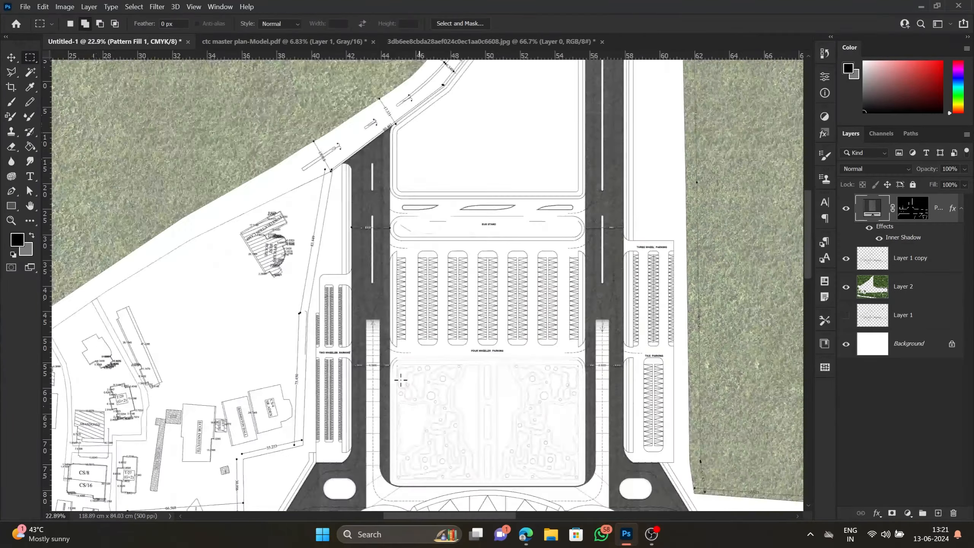
pyautogui.scroll(8, 314, 412)
pyautogui.scroll(-3, 288, 409)
pyautogui.scroll(6, 398, 355)
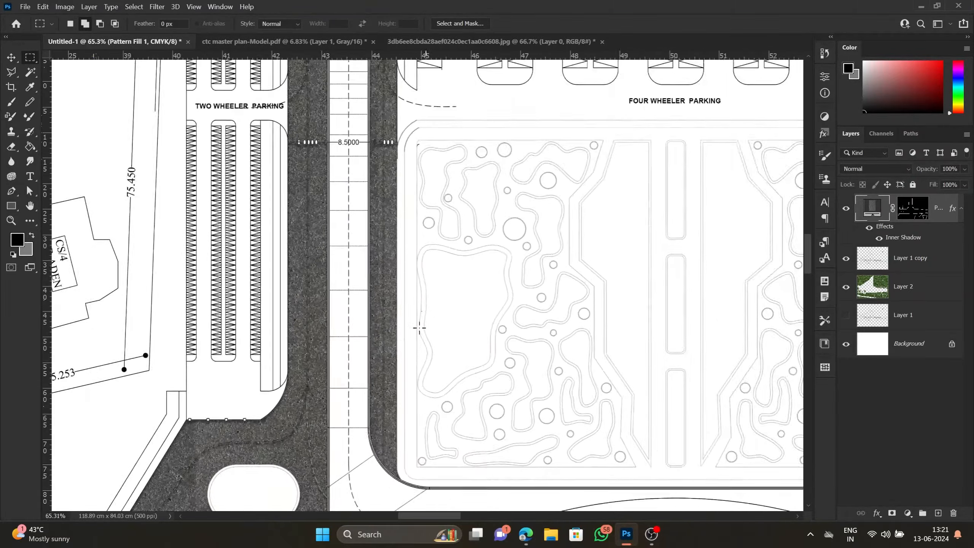
pyautogui.press('w')
pyautogui.click(932, 266)
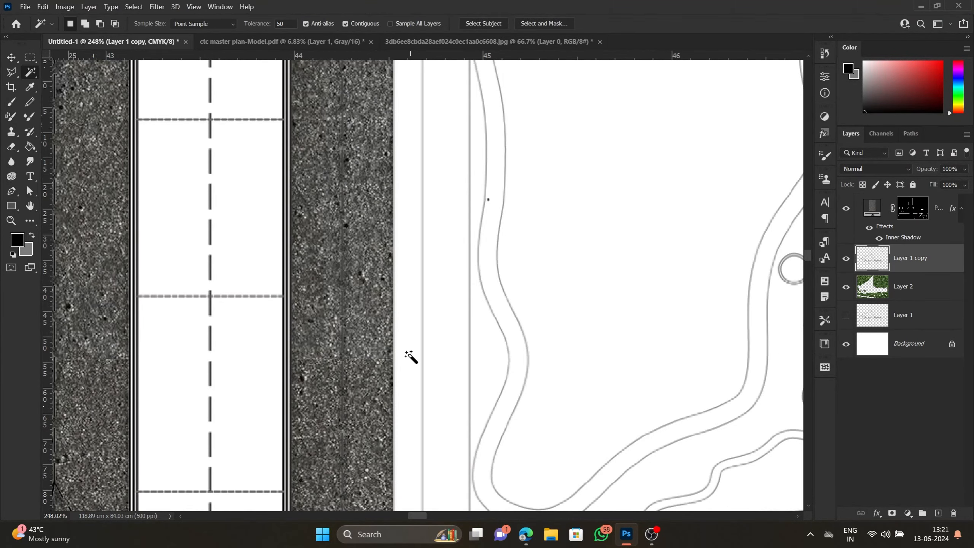
pyautogui.scroll(-6, 409, 354)
pyautogui.scroll(5, 377, 177)
pyautogui.keyDown('shift'); pyautogui.click(378, 177); pyautogui.keyUp('shift')
# Add the footpath strips along the two wheeler parking and the taxi parking side of the roads to the selection.
pyautogui.scroll(-7, 378, 177)
pyautogui.scroll(6, 228, 209)
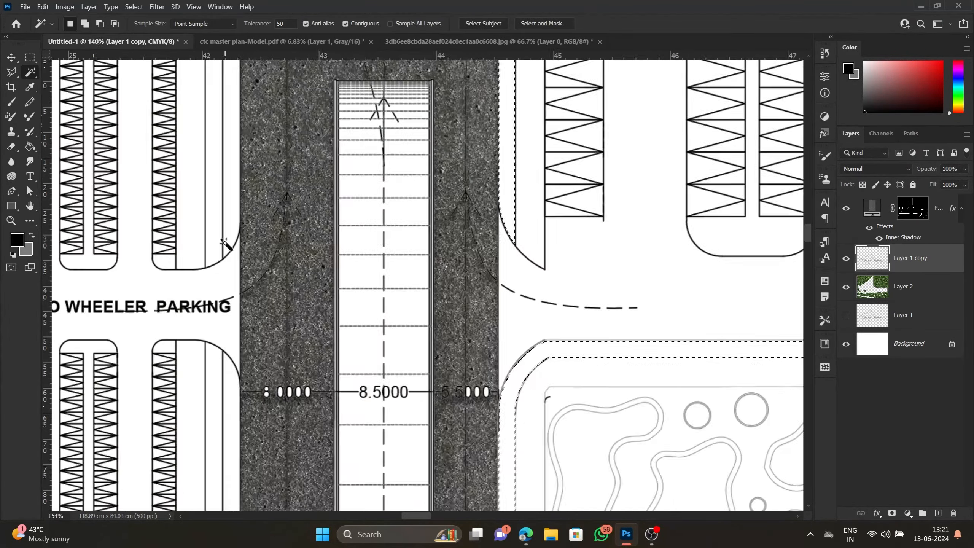
pyautogui.keyDown('shift'); pyautogui.click(227, 242); pyautogui.keyUp('shift')
pyautogui.scroll(-7, 242, 123)
pyautogui.scroll(7, 230, 298)
pyautogui.keyDown('shift'); pyautogui.click(246, 302); pyautogui.keyUp('shift')
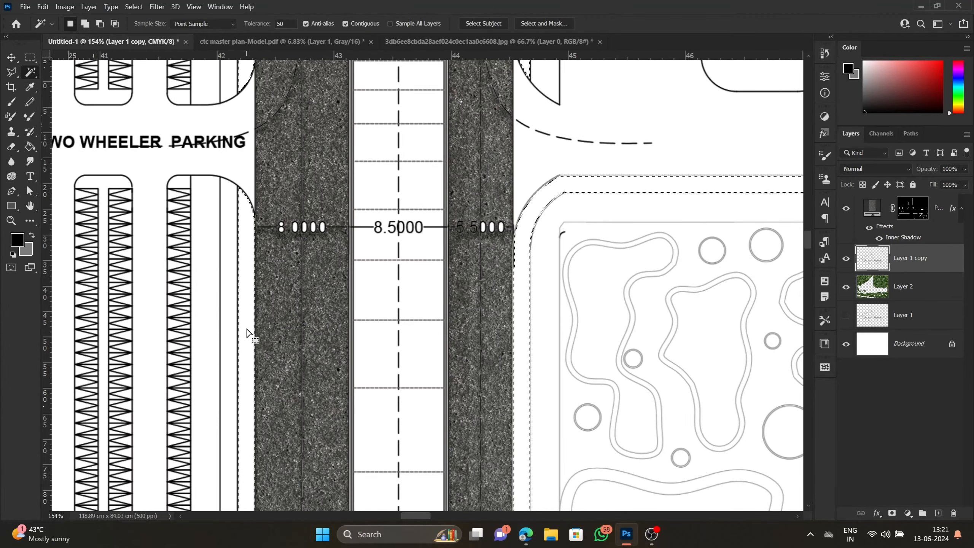
pyautogui.scroll(-7, 244, 322)
pyautogui.scroll(8, 502, 113)
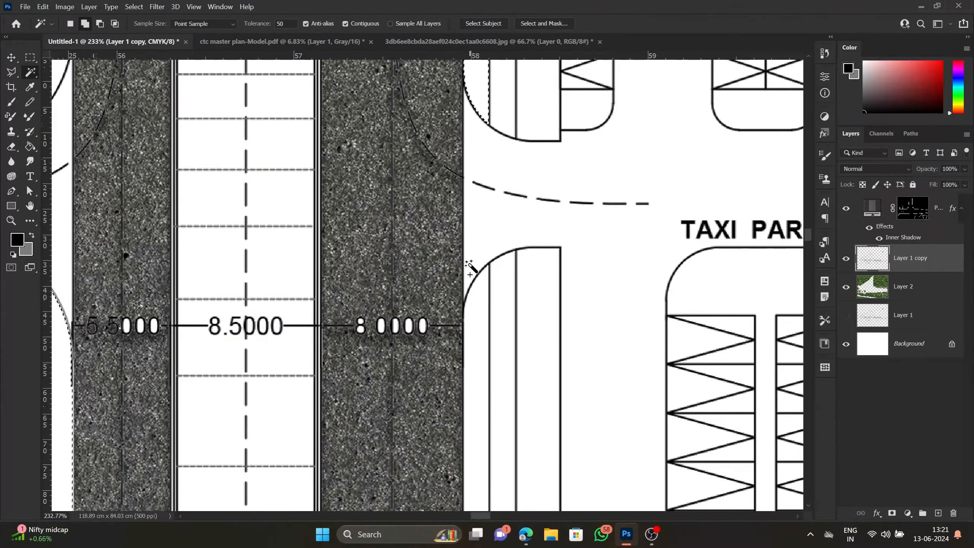
pyautogui.scroll(-7, 472, 238)
pyautogui.scroll(7, 351, 252)
pyautogui.scroll(-5, 350, 252)
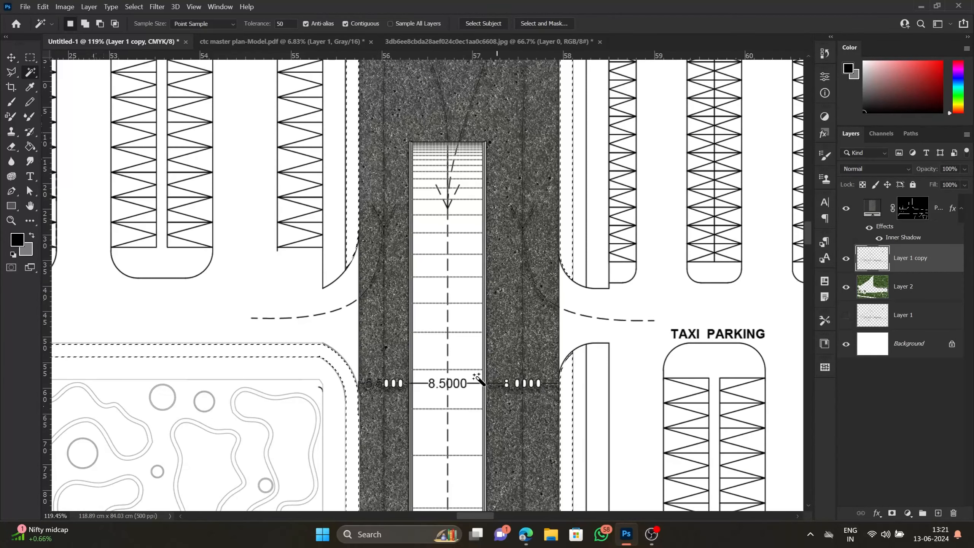
# Open another texture image and add a pattern fill layer over the selected footpaths using the grey stone tile pattern.
pyautogui.hotkey('ctrl', 'o')
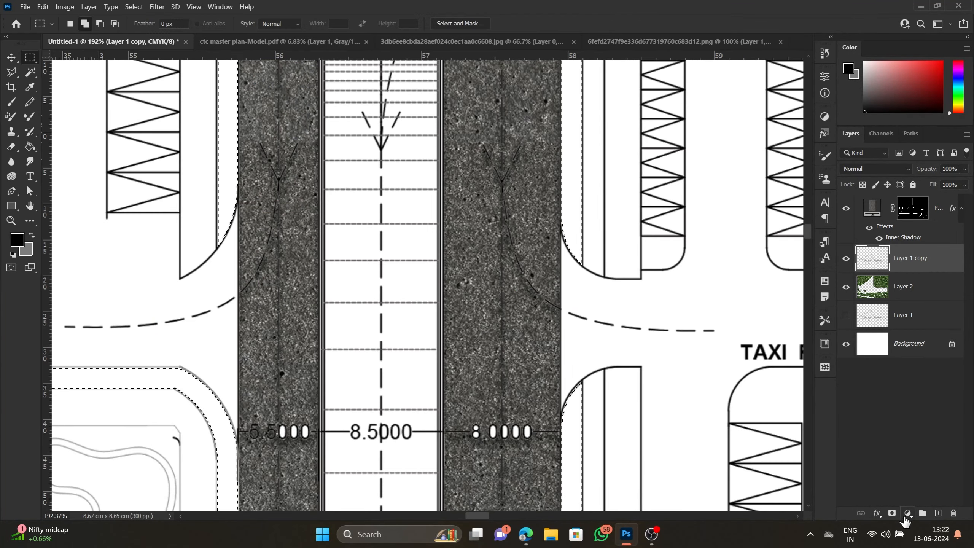
pyautogui.click(907, 512)
pyautogui.click(920, 332)
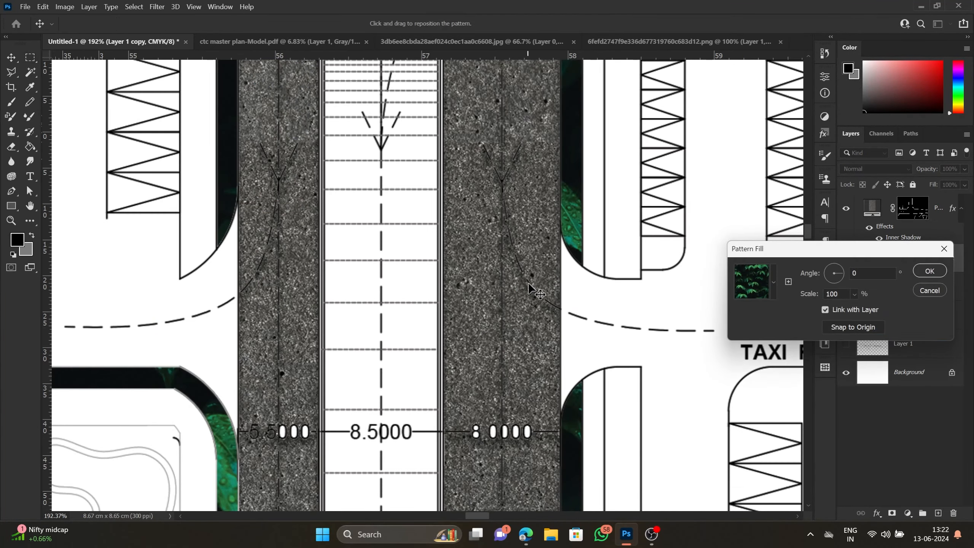
pyautogui.click(773, 284)
pyautogui.click(733, 372)
pyautogui.scroll(-5, 451, 307)
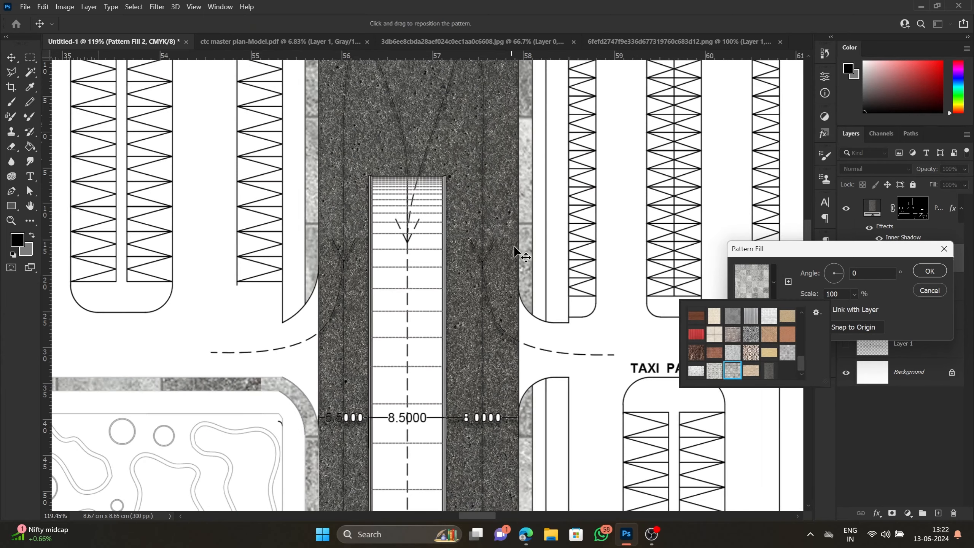
pyautogui.scroll(8, 520, 246)
pyautogui.click(716, 372)
pyautogui.click(731, 371)
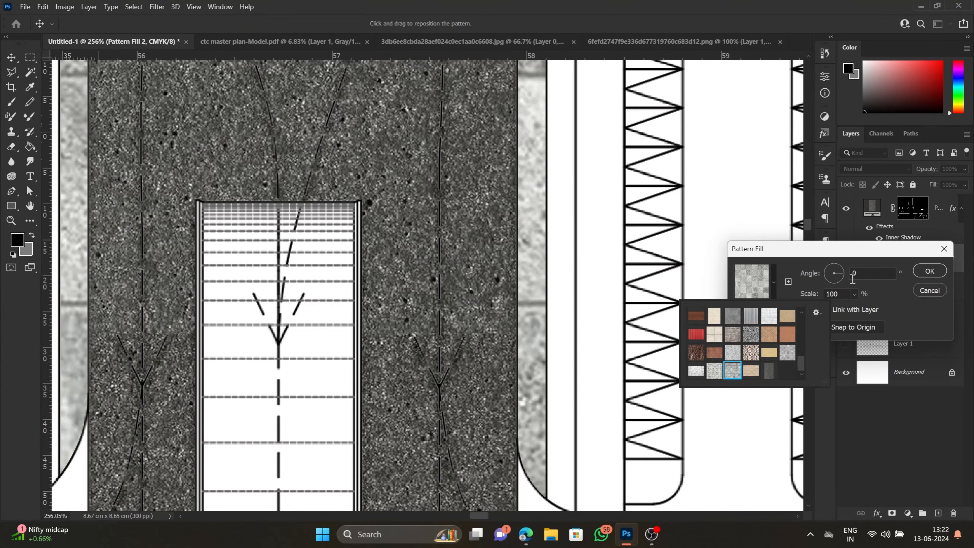
# Try reducing the scale of the footpath tile pattern to 12%.
pyautogui.click(855, 294)
pyautogui.moveTo(859, 307); pyautogui.dragTo(853, 310)
pyautogui.scroll(10, 531, 335)
pyautogui.moveTo(496, 315); pyautogui.dragTo(441, 336)
pyautogui.scroll(-2, 441, 336)
pyautogui.scroll(-3, 441, 337)
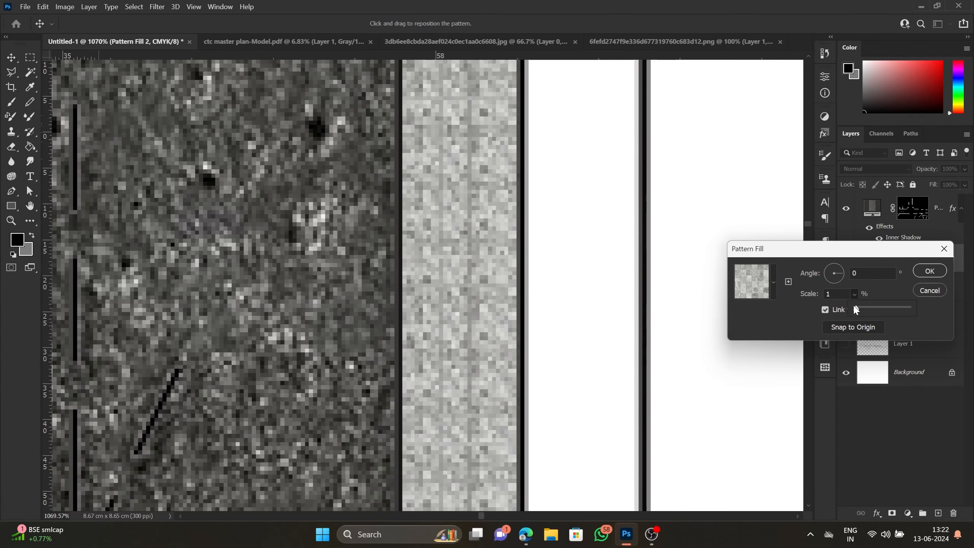
pyautogui.moveTo(856, 307); pyautogui.dragTo(854, 308)
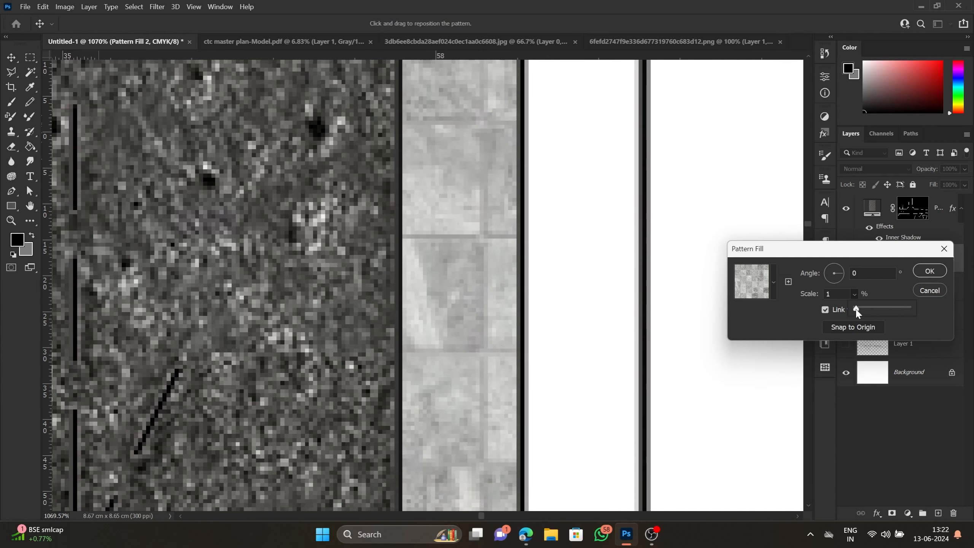
pyautogui.scroll(-3, 486, 346)
pyautogui.moveTo(487, 320); pyautogui.dragTo(521, 325)
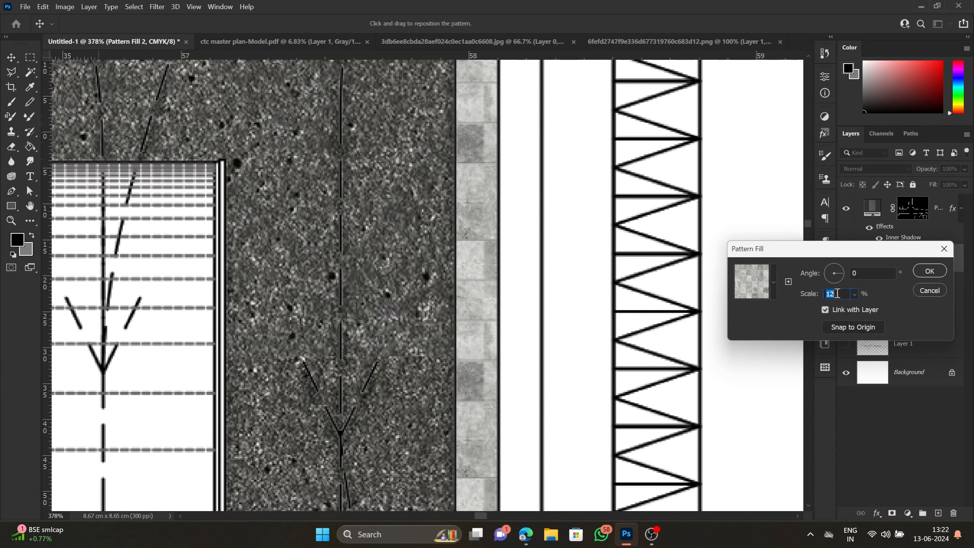
# Set the footpath tile pattern's scale to 3% and apply the pattern fill.
pyautogui.write('5')
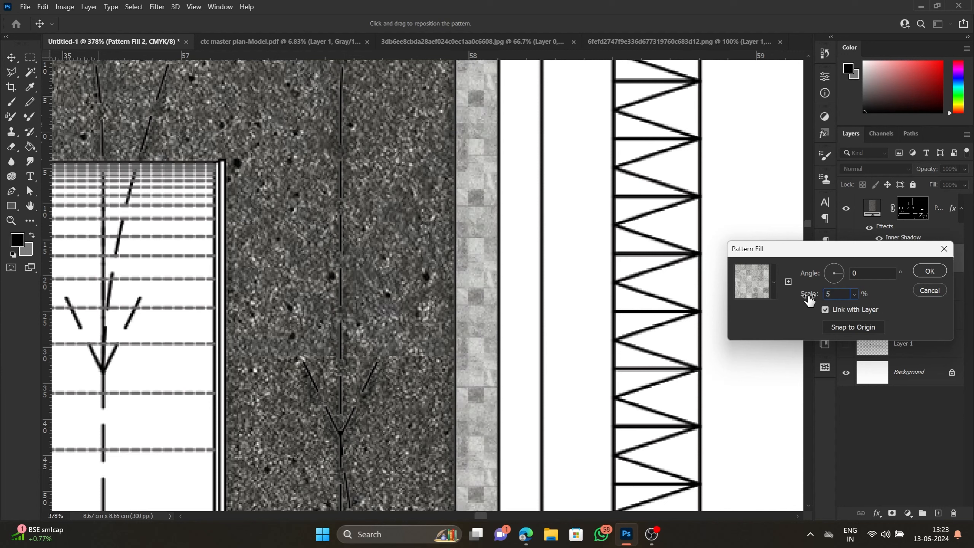
pyautogui.press('BackSpace')
pyautogui.write('3')
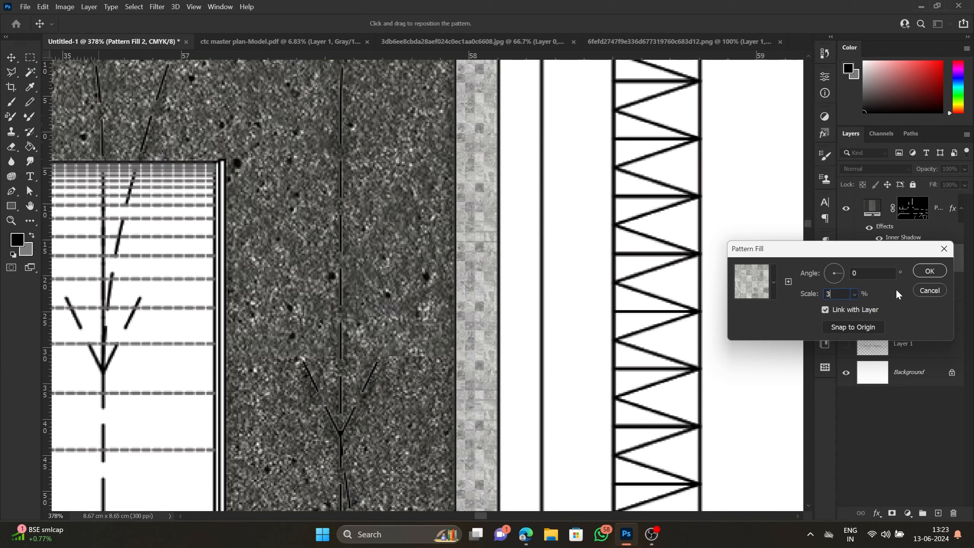
pyautogui.click(930, 270)
# Add a drop shadow to the footpath fill with 35% opacity, 24 px distance and a horizontal light angle.
pyautogui.hotkey('ctrl', '0')
pyautogui.click(877, 513)
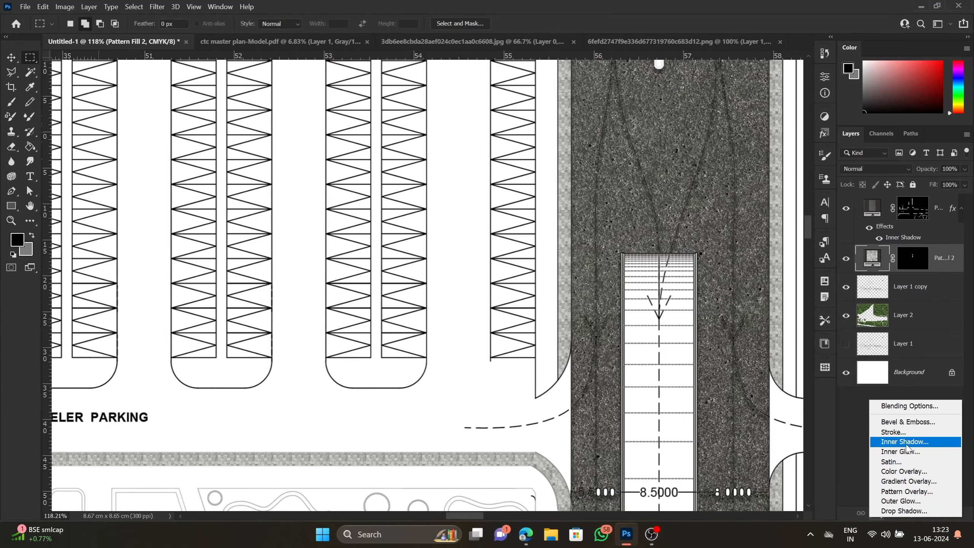
pyautogui.click(915, 512)
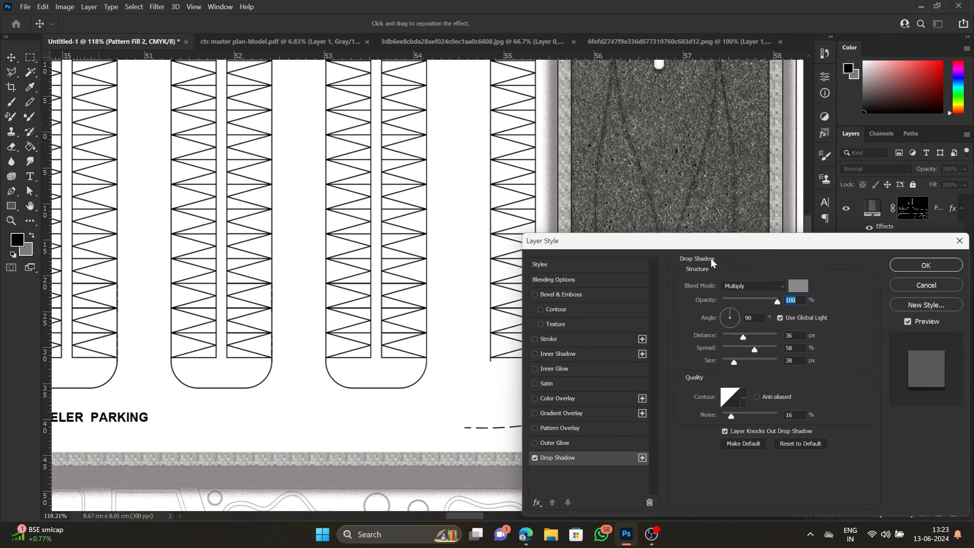
pyautogui.moveTo(676, 249); pyautogui.dragTo(545, 378)
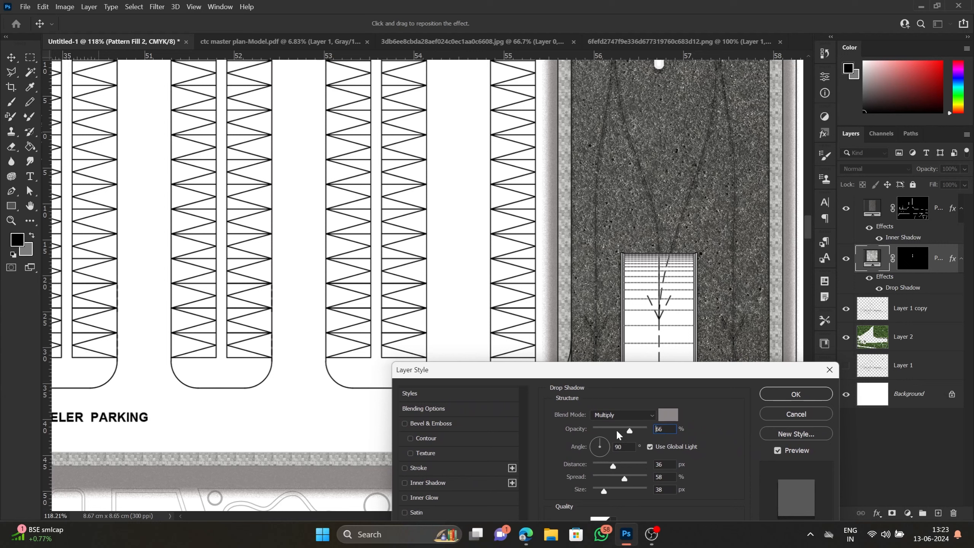
pyautogui.moveTo(619, 435); pyautogui.dragTo(613, 429)
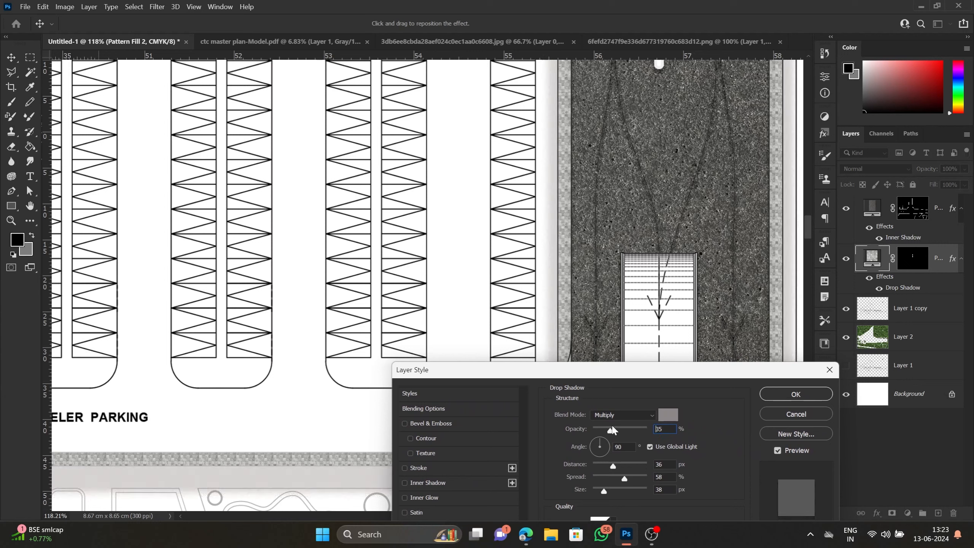
pyautogui.click(607, 466)
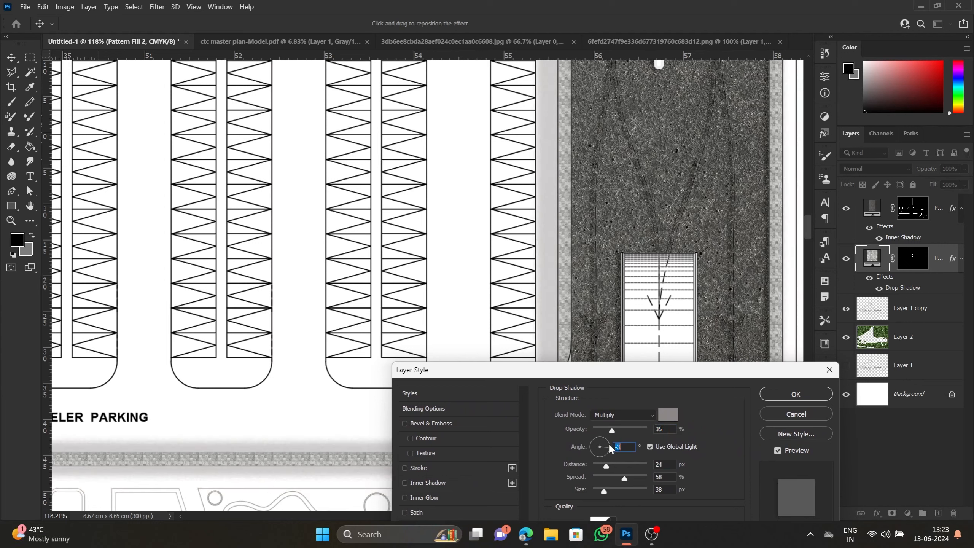
pyautogui.click(801, 397)
pyautogui.press('m')
# Move the footpath pattern fill layer above the road pattern fill layer and check its shadow along the road edges.
pyautogui.scroll(9, 521, 307)
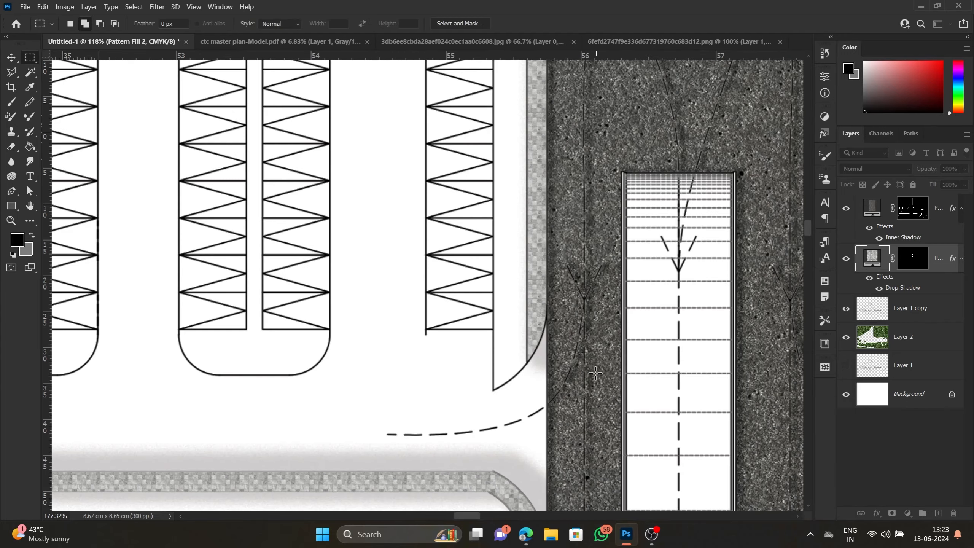
pyautogui.scroll(-6, 521, 307)
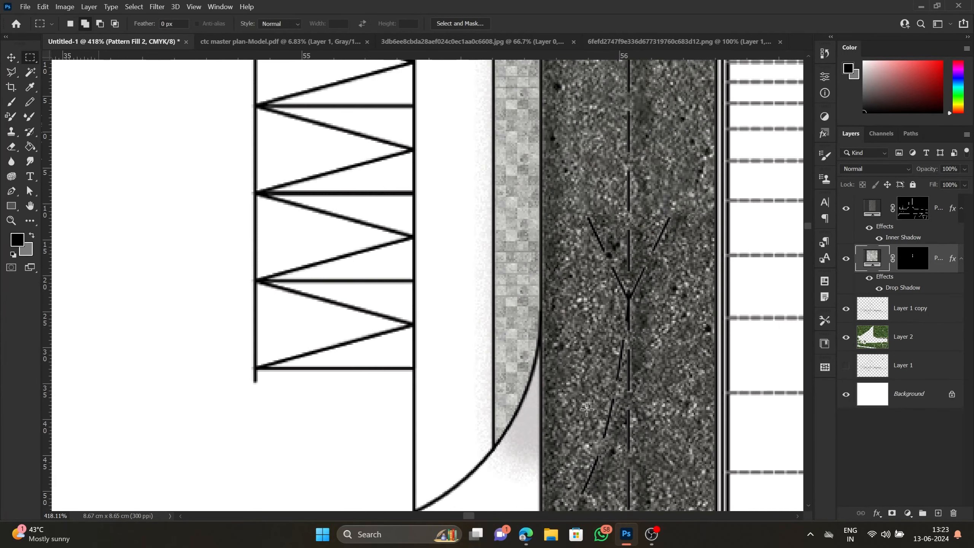
pyautogui.scroll(-4, 590, 354)
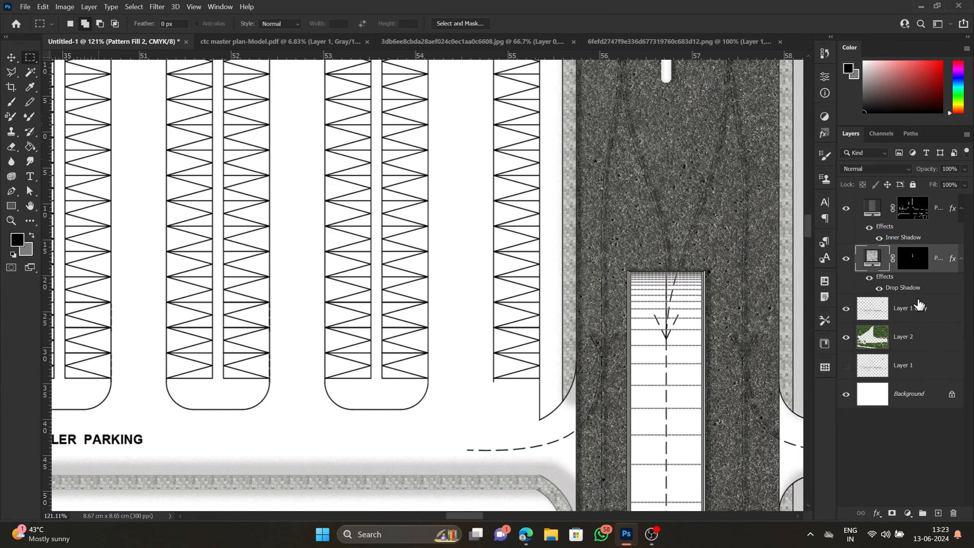
pyautogui.moveTo(944, 269); pyautogui.dragTo(944, 212)
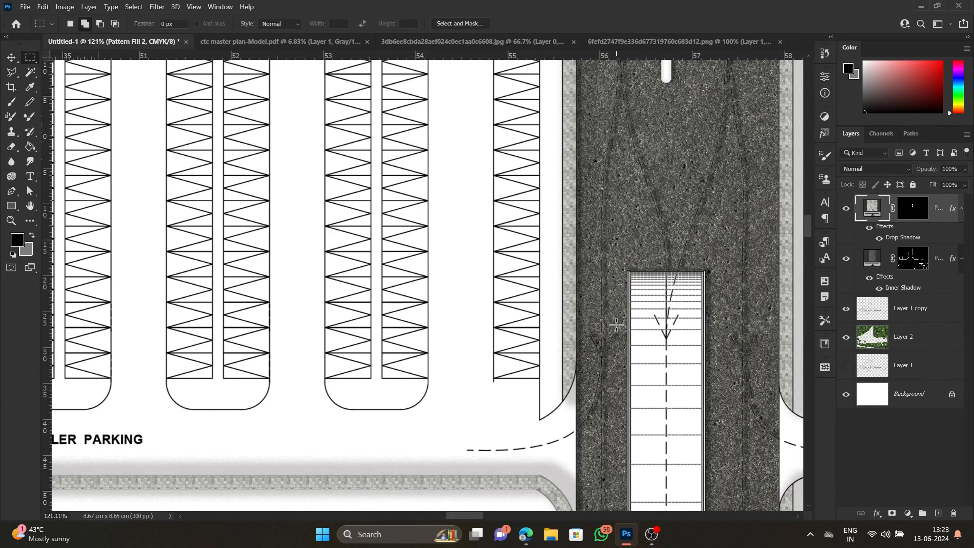
pyautogui.scroll(3, 596, 451)
pyautogui.scroll(-2, 516, 305)
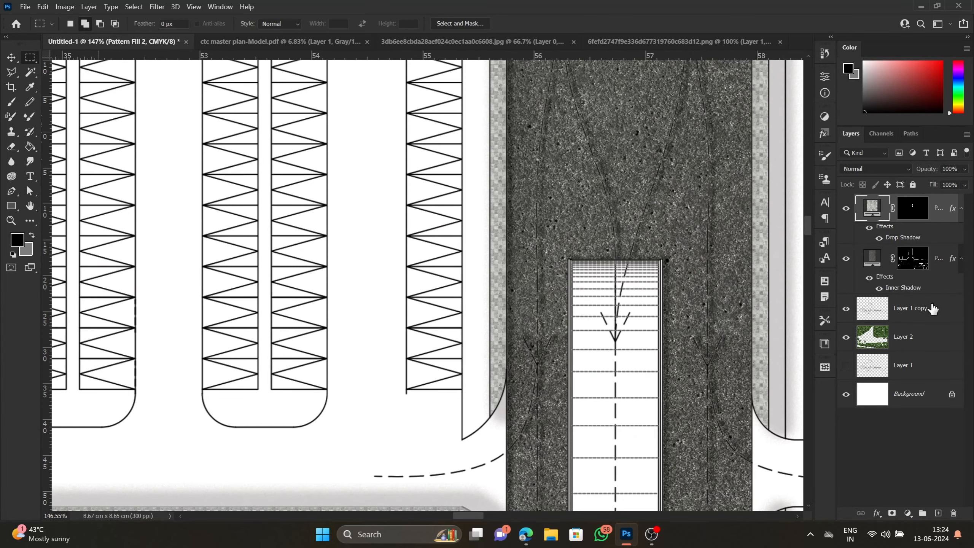
# On Layer 1 copy, select the open ground around the four wheeler parking bays with the Magic Wand.
pyautogui.click(932, 311)
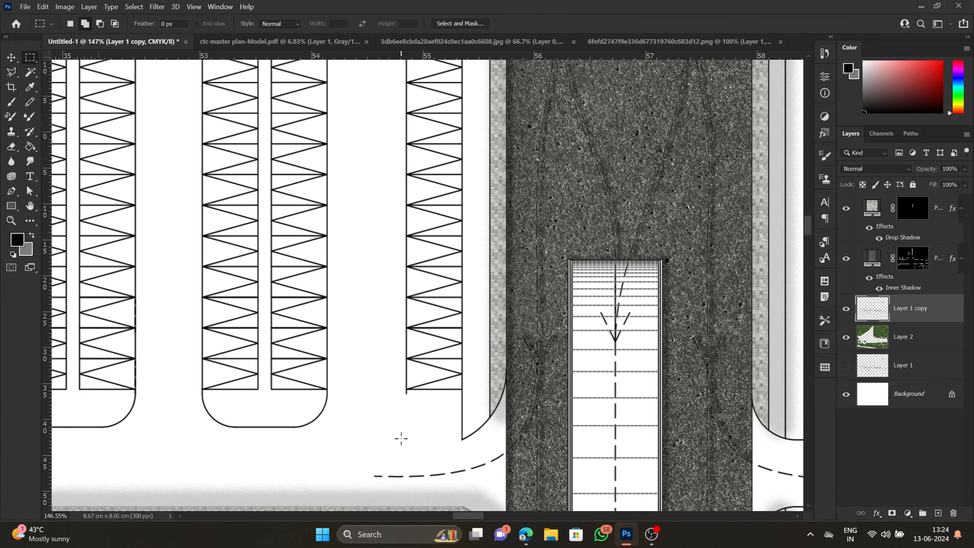
pyautogui.scroll(-2, 414, 365)
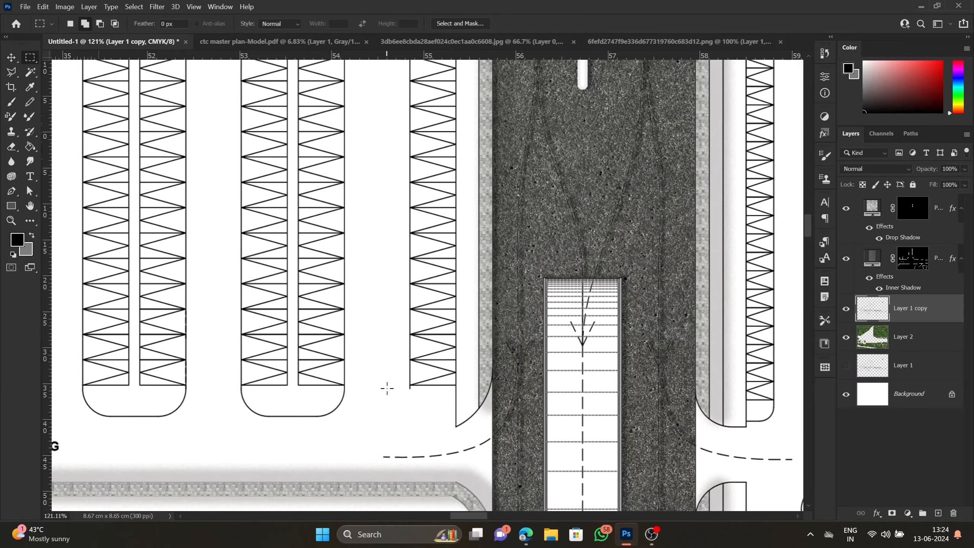
pyautogui.press('w')
pyautogui.click(387, 390)
pyautogui.scroll(-3, 604, 486)
pyautogui.scroll(-4, 605, 487)
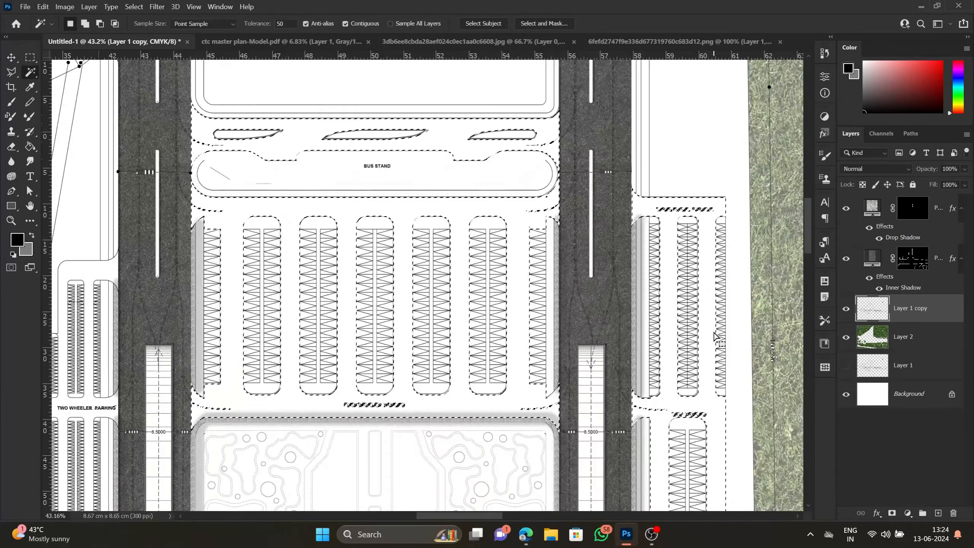
# Add a pattern fill layer to the selected ground around the parking bays and try a grey stone tile pattern.
pyautogui.scroll(5, 356, 298)
pyautogui.scroll(-4, 356, 299)
pyautogui.scroll(5, 558, 370)
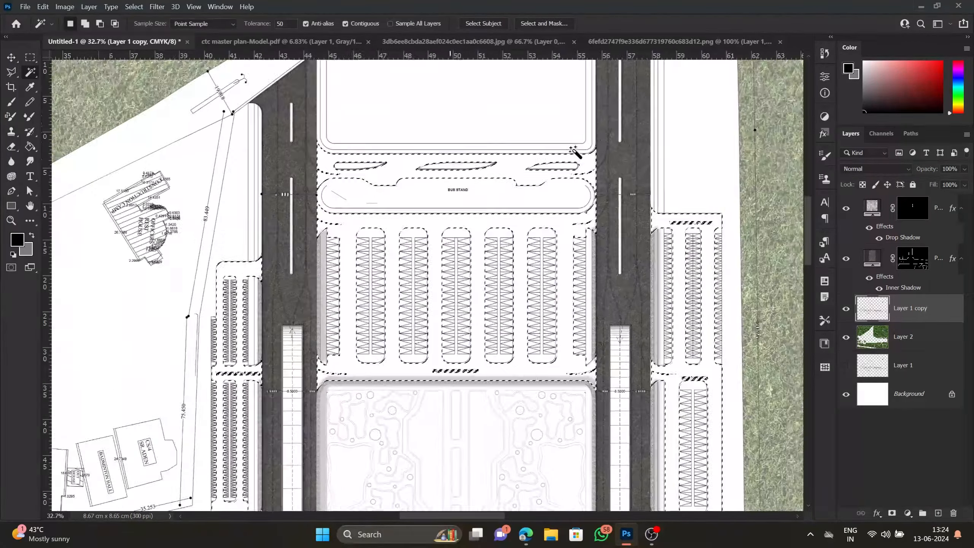
pyautogui.scroll(-5, 558, 370)
pyautogui.scroll(3, 517, 386)
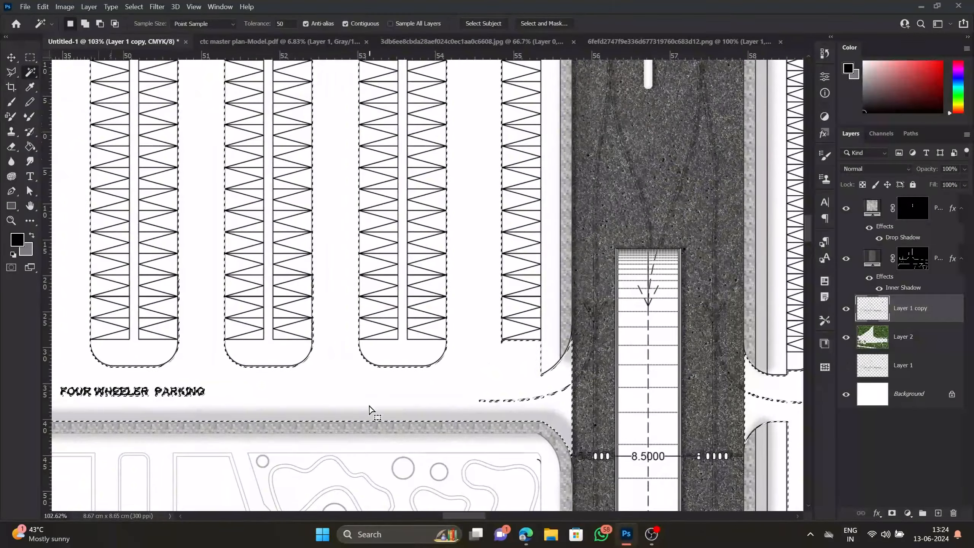
pyautogui.scroll(-3, 388, 399)
pyautogui.click(908, 513)
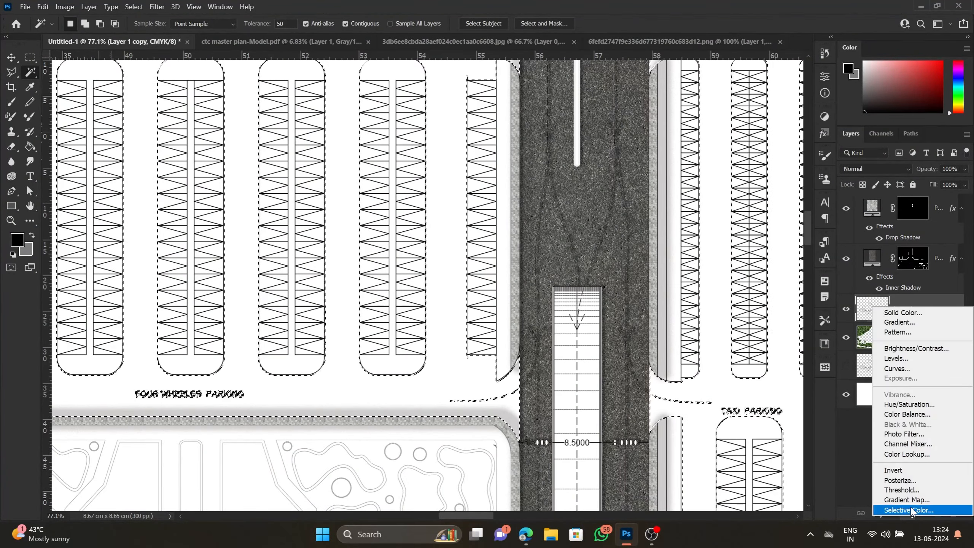
pyautogui.click(890, 332)
pyautogui.click(773, 289)
pyautogui.click(732, 372)
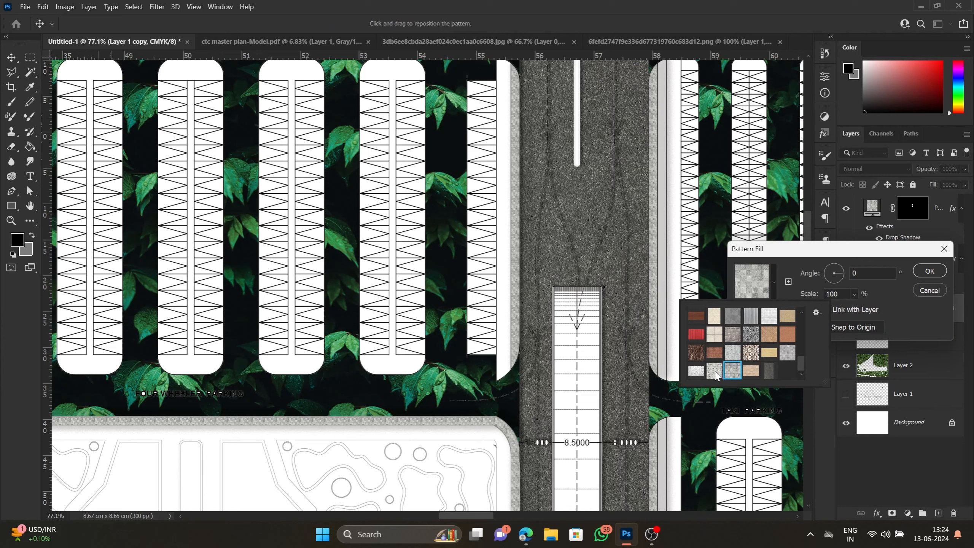
# Compare stone, terracotta hexagon and brick patterns for the parking ground, and pick the concrete grass paver pattern.
pyautogui.click(716, 372)
pyautogui.click(787, 352)
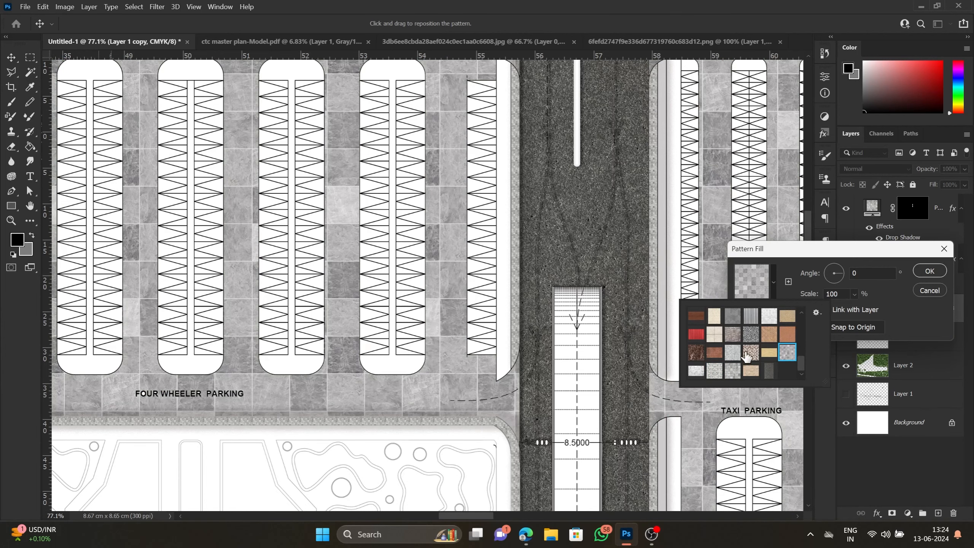
pyautogui.click(785, 333)
pyautogui.scroll(1, 748, 346)
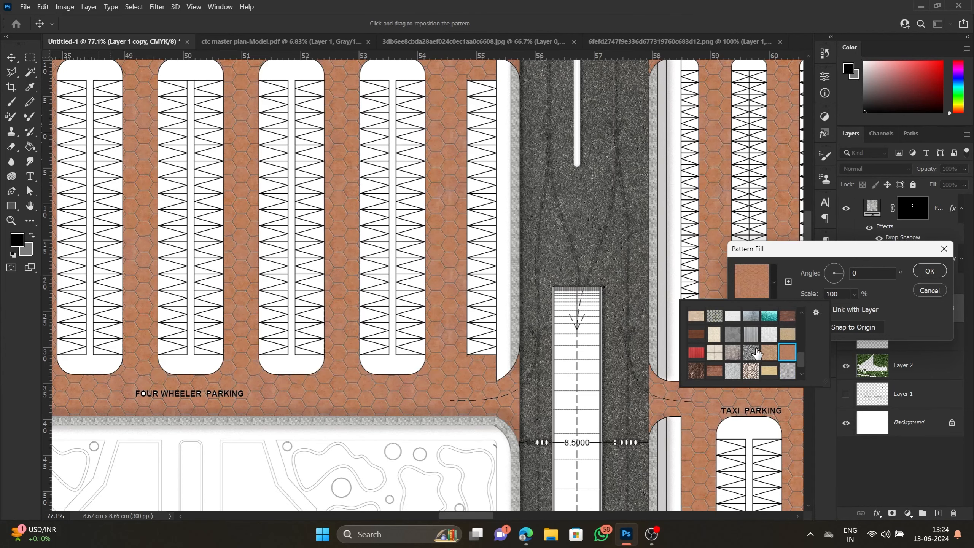
pyautogui.click(726, 355)
pyautogui.scroll(2, 721, 353)
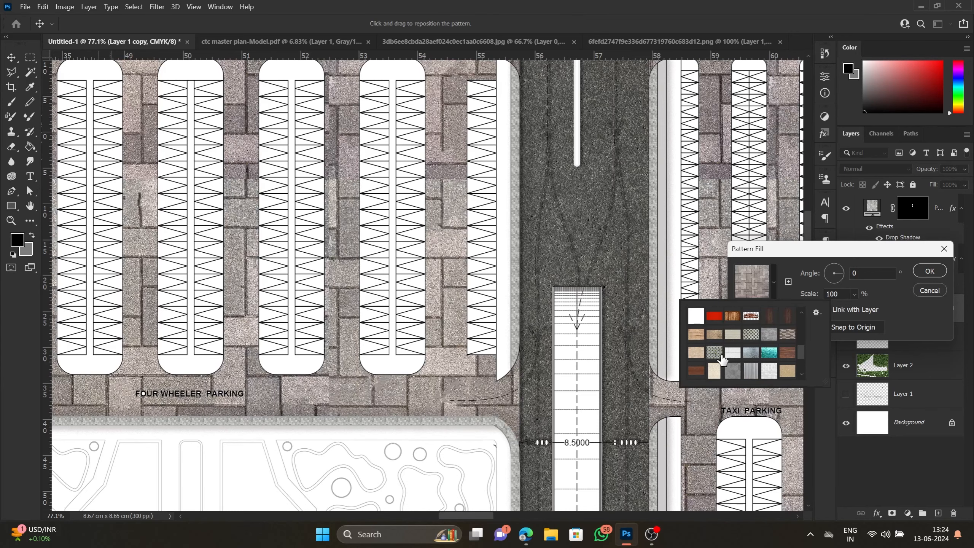
pyautogui.click(714, 352)
pyautogui.scroll(-1, 453, 434)
pyautogui.scroll(1, 453, 430)
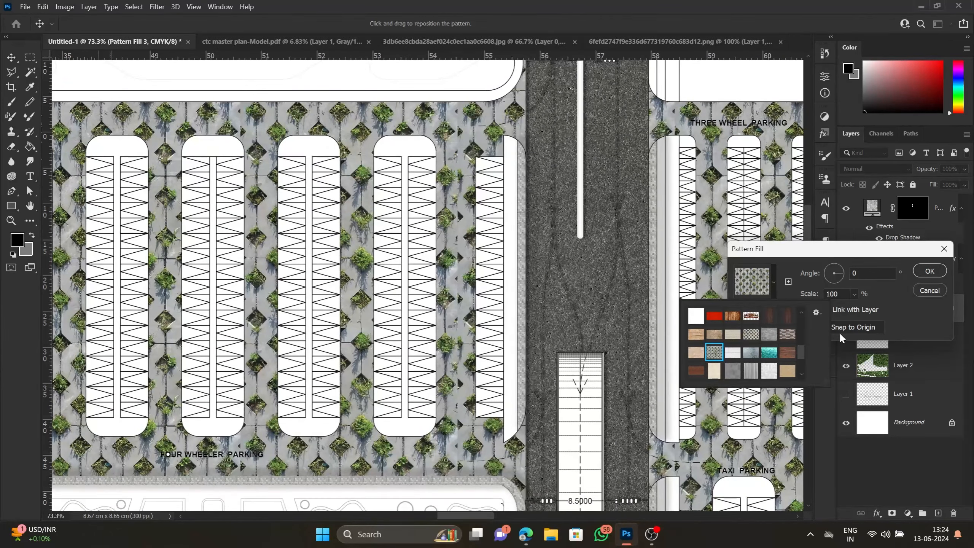
# Set the grass paver pattern's scale to 12% and apply the pattern fill.
pyautogui.click(854, 294)
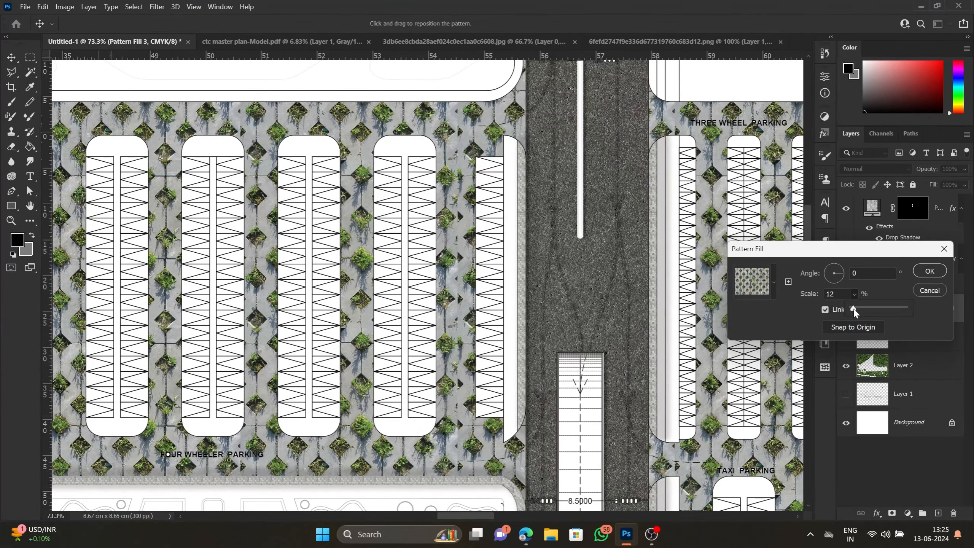
pyautogui.scroll(5, 493, 399)
pyautogui.scroll(-4, 412, 427)
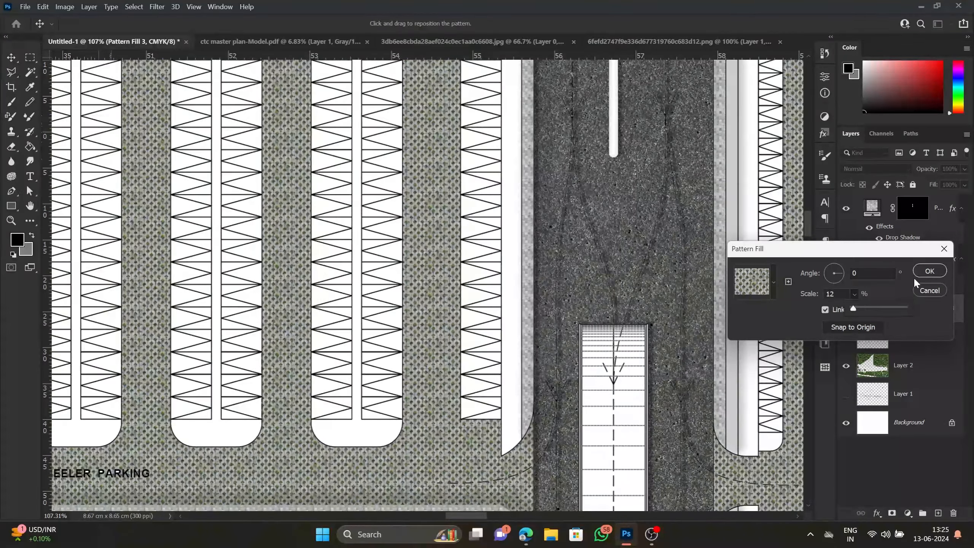
pyautogui.click(927, 271)
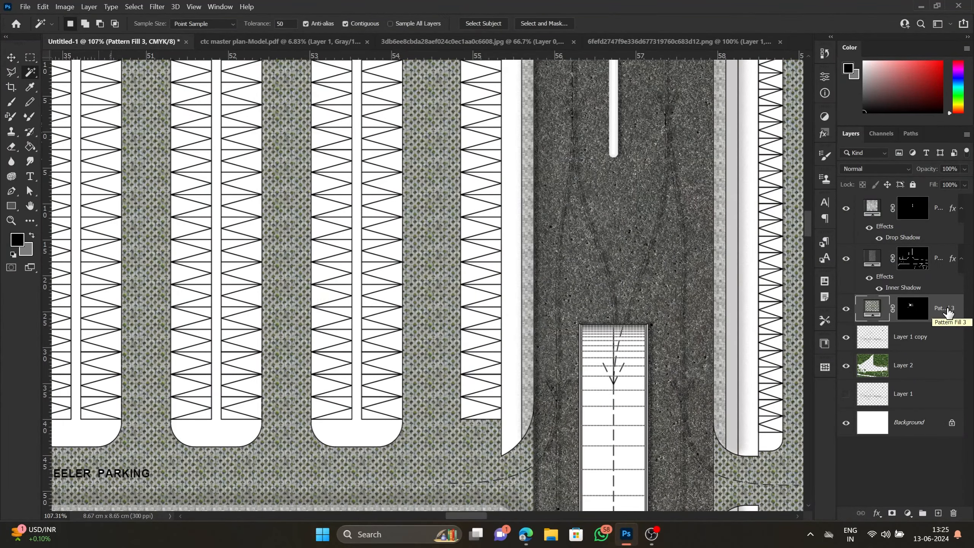
# Add an inner shadow to the grass paver fill with 10% opacity, 11 px distance and 32 px size.
pyautogui.click(877, 513)
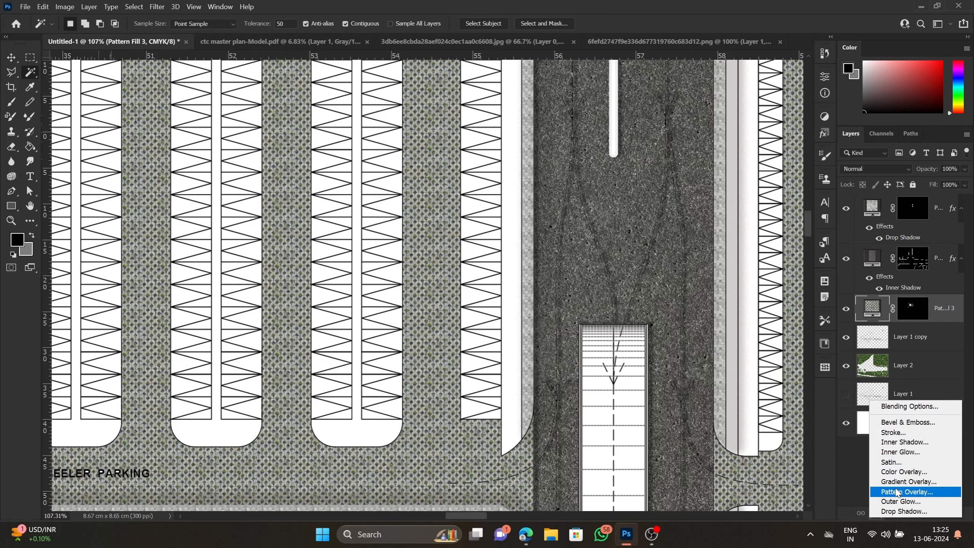
pyautogui.click(916, 444)
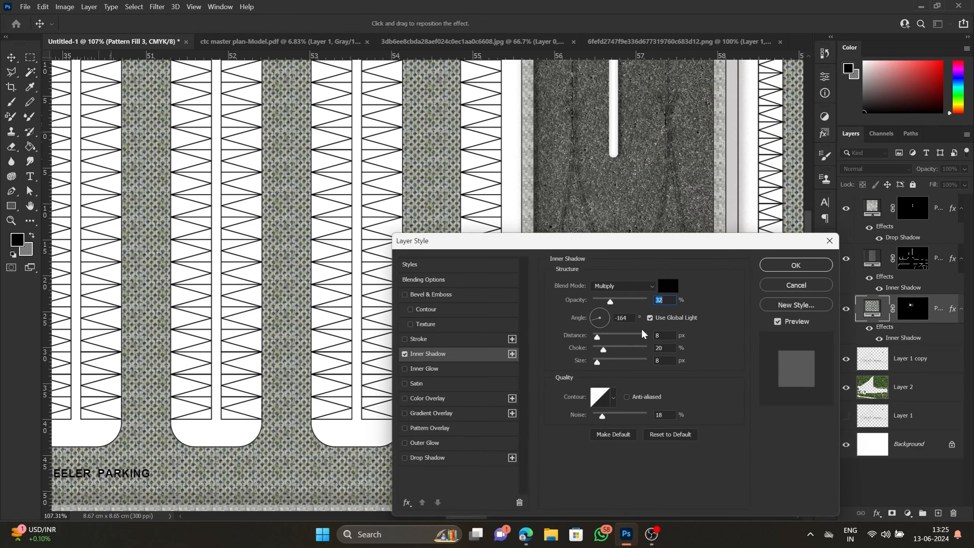
pyautogui.moveTo(611, 300); pyautogui.dragTo(613, 299)
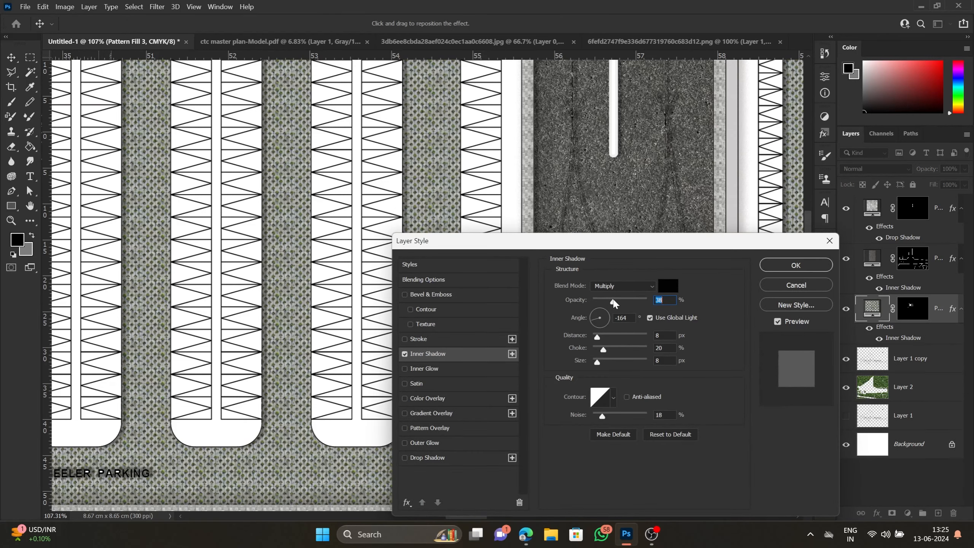
pyautogui.moveTo(597, 336); pyautogui.dragTo(598, 337)
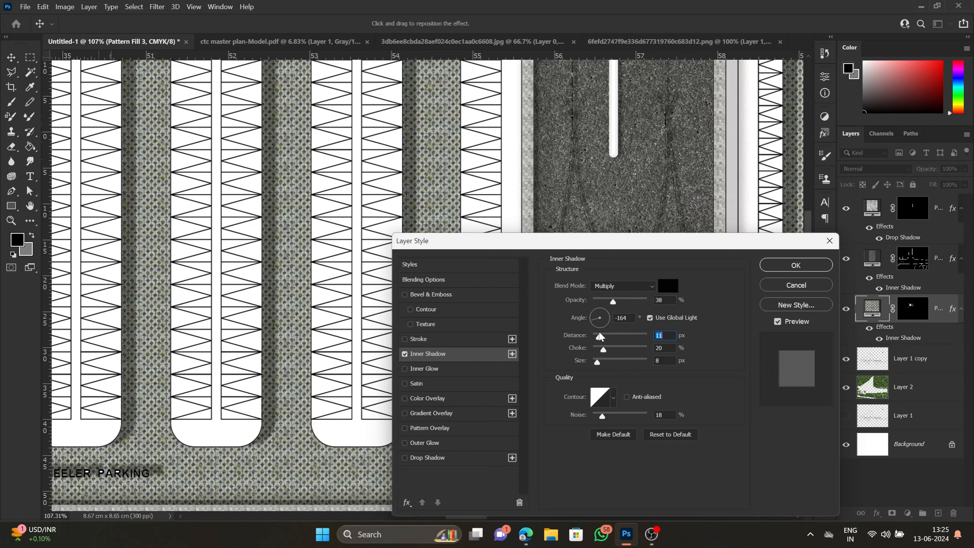
pyautogui.click(602, 360)
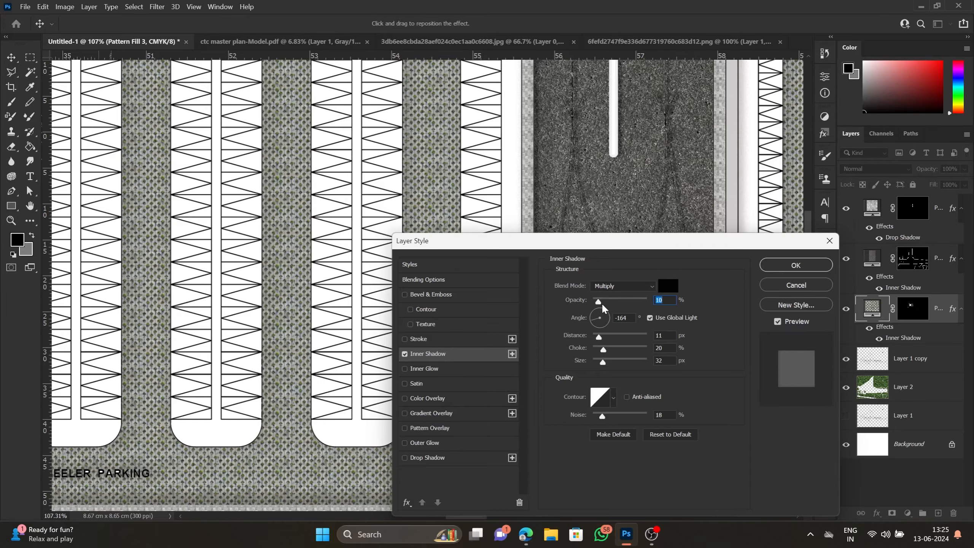
pyautogui.click(795, 268)
# Examine the paved parking ground along the road edges and the unfilled areas around the station building.
pyautogui.press('w')
pyautogui.scroll(-4, 598, 374)
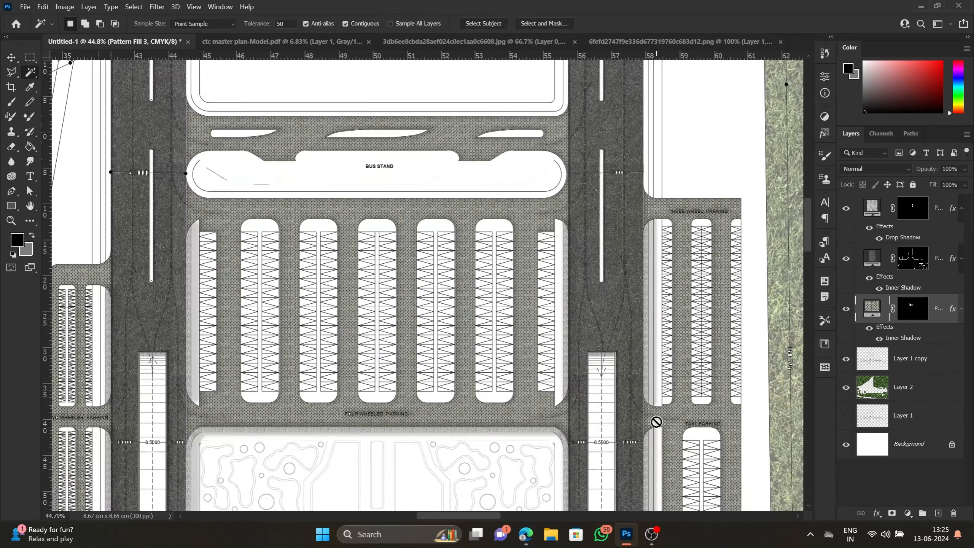
pyautogui.scroll(3, 601, 376)
pyautogui.scroll(4, 501, 310)
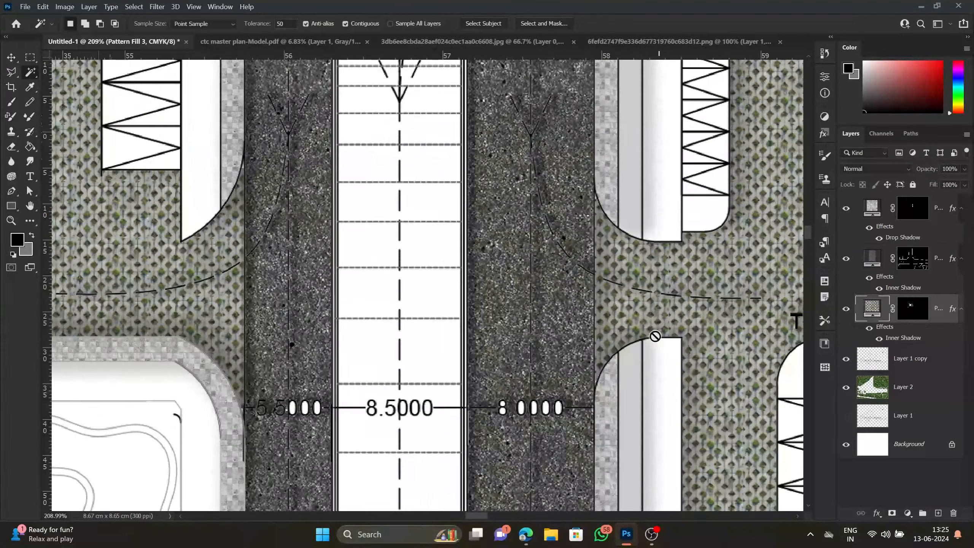
pyautogui.scroll(-8, 503, 215)
pyautogui.scroll(4, 478, 390)
pyautogui.scroll(-1, 479, 390)
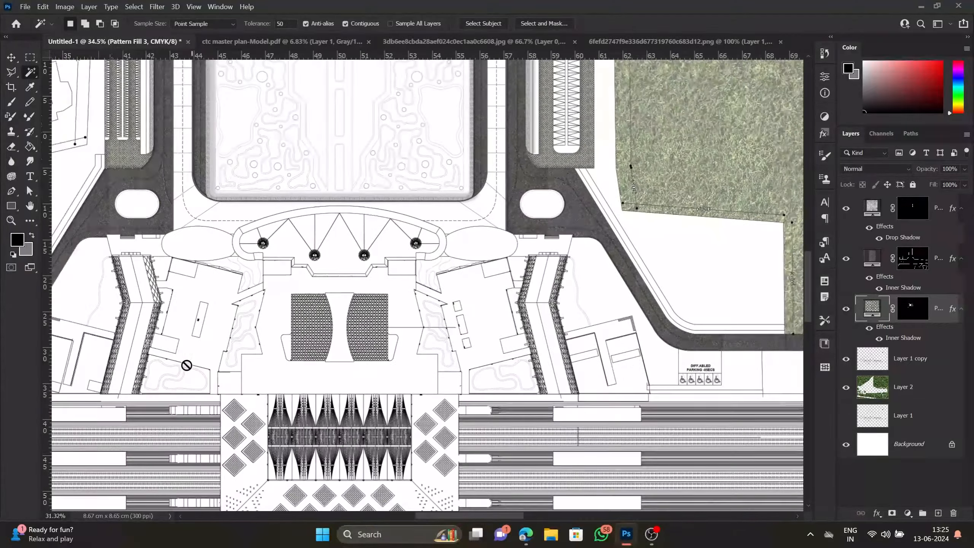
pyautogui.scroll(-2, 564, 426)
pyautogui.scroll(-2, 478, 289)
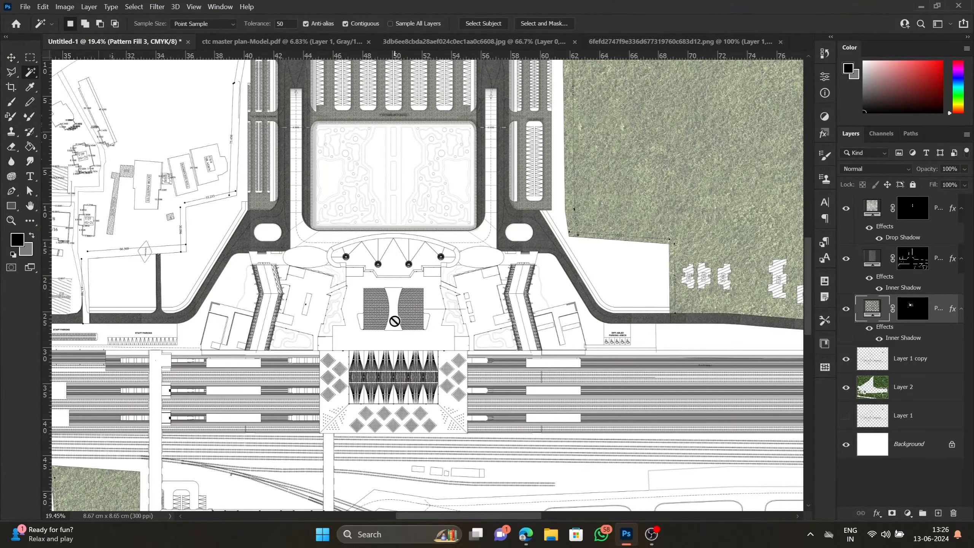
# Move Layer 1 copy to the top of the layer stack and select the station building's central area with the Magic Wand.
pyautogui.scroll(4, 394, 319)
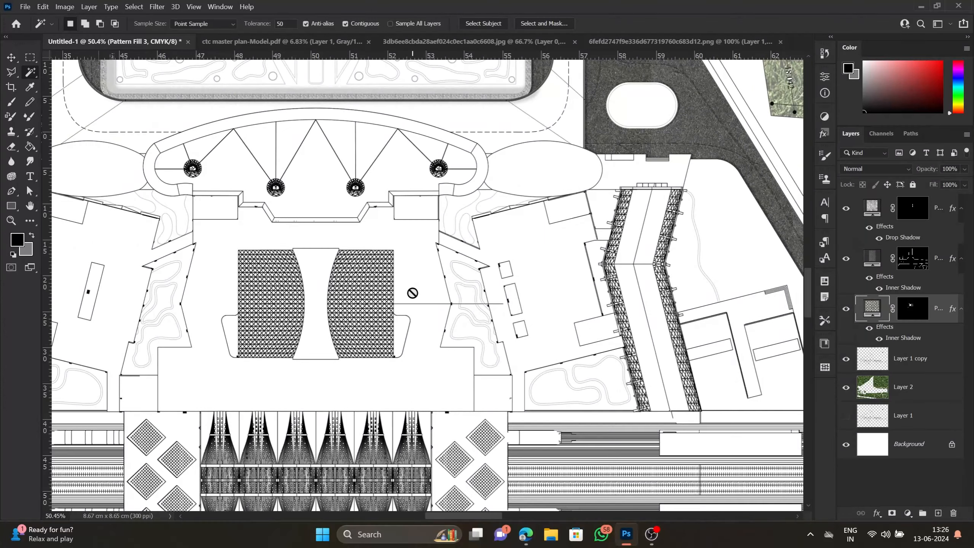
pyautogui.moveTo(909, 358); pyautogui.dragTo(936, 213)
pyautogui.click(418, 338)
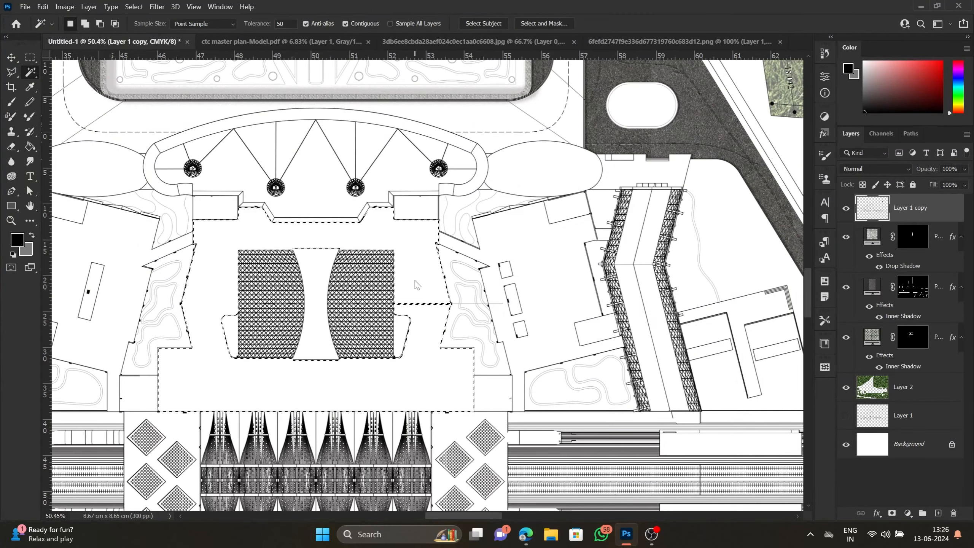
# Add the station building's two side wings and the small rectangular blocks beside its central area to the selection.
pyautogui.keyDown('shift'); pyautogui.click(559, 312); pyautogui.keyUp('shift')
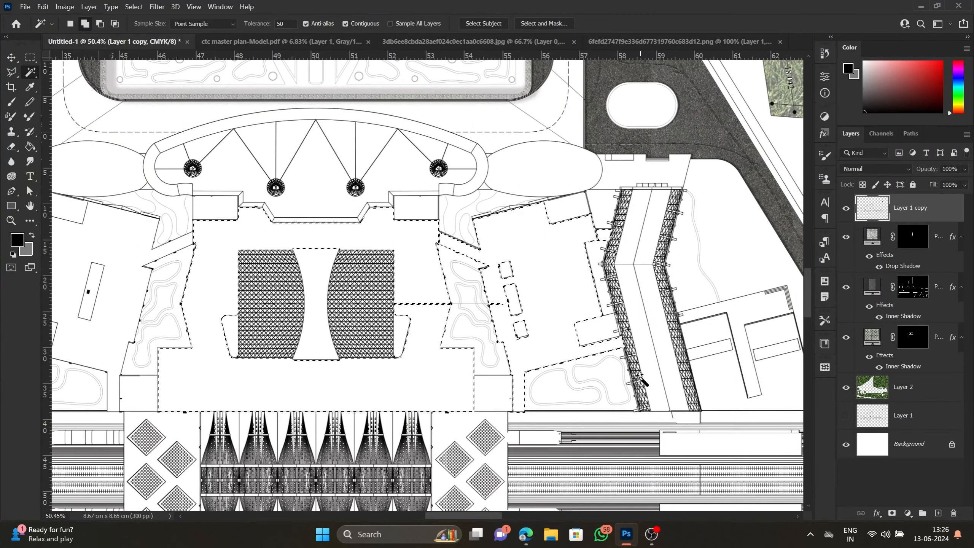
pyautogui.scroll(-2, 639, 382)
pyautogui.scroll(2, 291, 276)
pyautogui.keyDown('shift'); pyautogui.click(261, 268); pyautogui.keyUp('shift')
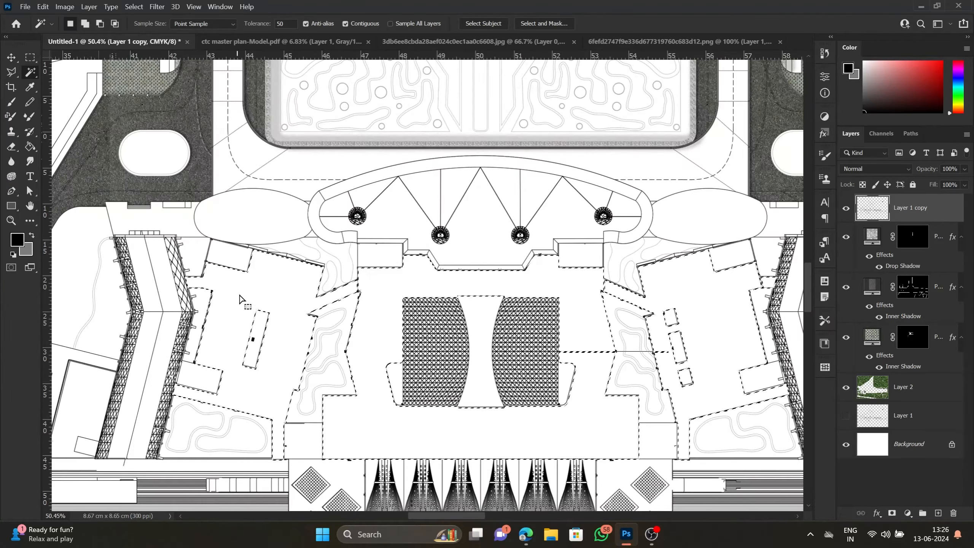
pyautogui.scroll(-3, 223, 289)
pyautogui.scroll(2, 612, 330)
pyautogui.keyDown('shift'); pyautogui.click(171, 418); pyautogui.keyUp('shift')
pyautogui.keyDown('shift'); pyautogui.click(470, 421); pyautogui.keyUp('shift')
pyautogui.scroll(5, 164, 405)
pyautogui.scroll(-5, 180, 405)
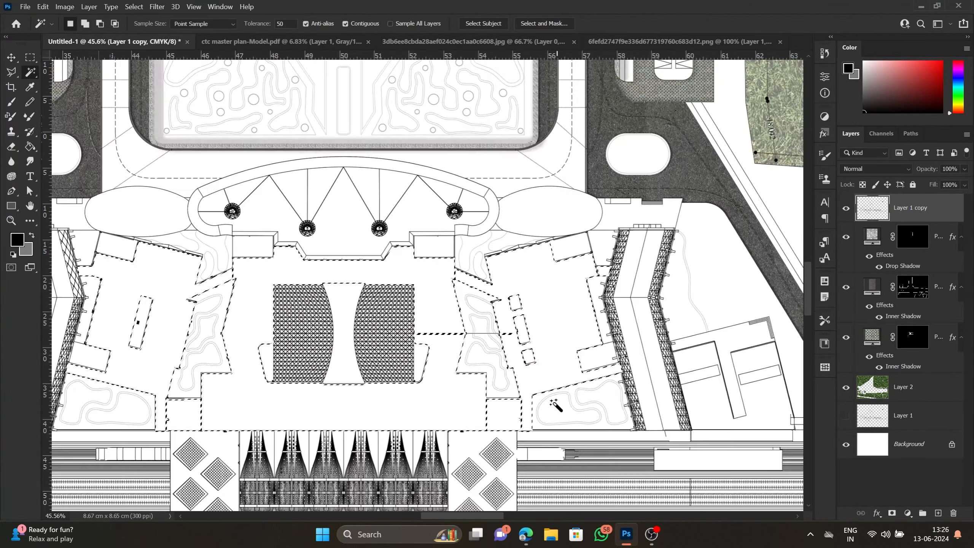